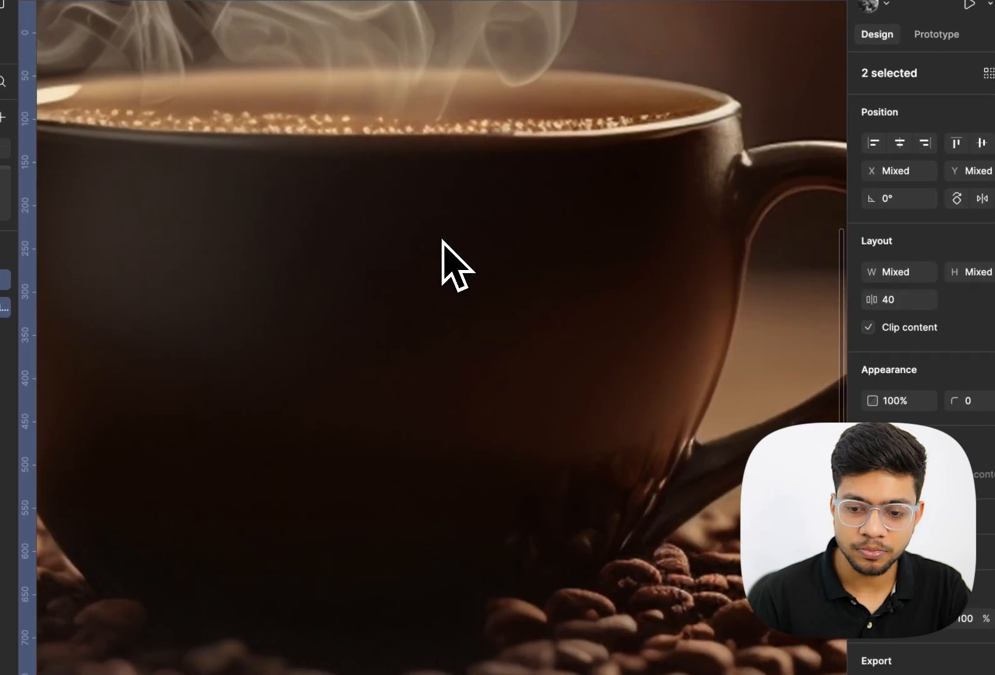
Examine the coffee photo and the coffee shop logo on the canvas
{"action": "scroll", "coordinate": [444, 242], "scroll_direction": "down", "scroll_amount": 10}
{"action": "left_click", "coordinate": [571, 323]}
{"action": "scroll", "coordinate": [579, 306], "scroll_direction": "up", "scroll_amount": 15}
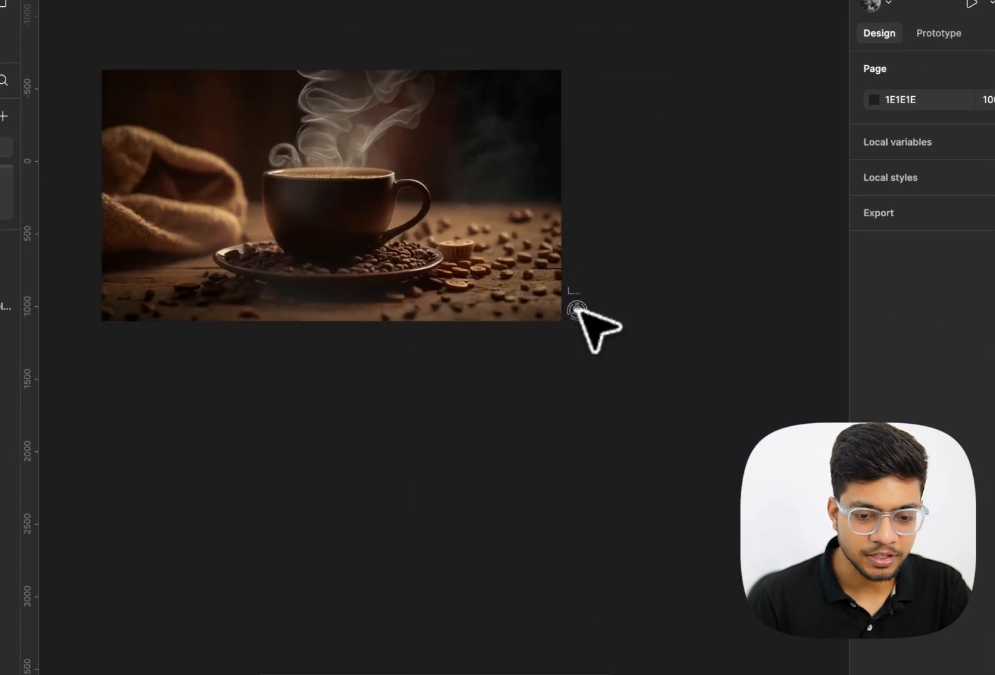
{"action": "left_click", "coordinate": [528, 301]}
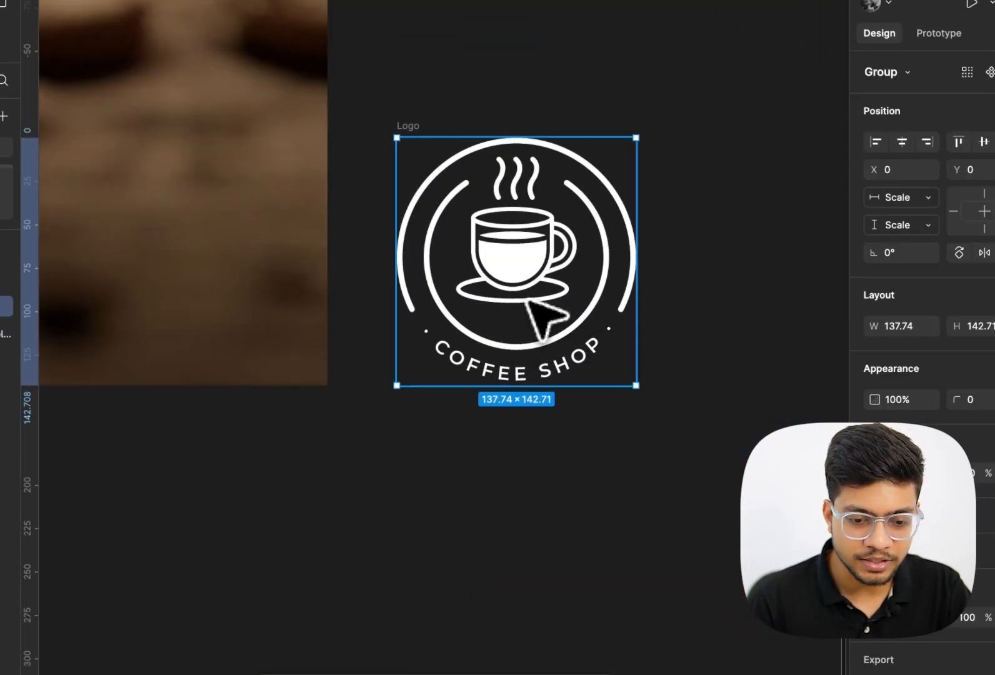
{"action": "scroll", "coordinate": [529, 329], "scroll_direction": "down", "scroll_amount": 5}
{"action": "scroll", "coordinate": [529, 328], "scroll_direction": "left", "scroll_amount": 3}
{"action": "left_click", "coordinate": [430, 267]}
{"action": "scroll", "coordinate": [429, 267], "scroll_direction": "down", "scroll_amount": 2}
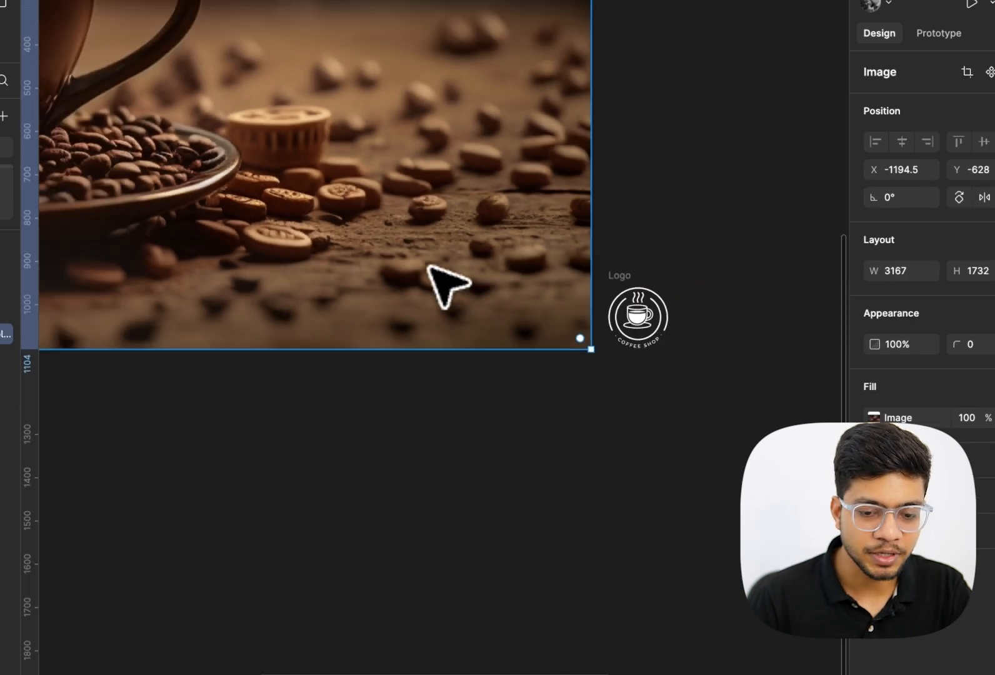
{"action": "scroll", "coordinate": [450, 313], "scroll_direction": "down", "scroll_amount": 3}
{"action": "left_click", "coordinate": [499, 433]}
{"action": "scroll", "coordinate": [500, 435], "scroll_direction": "down", "scroll_amount": 3}
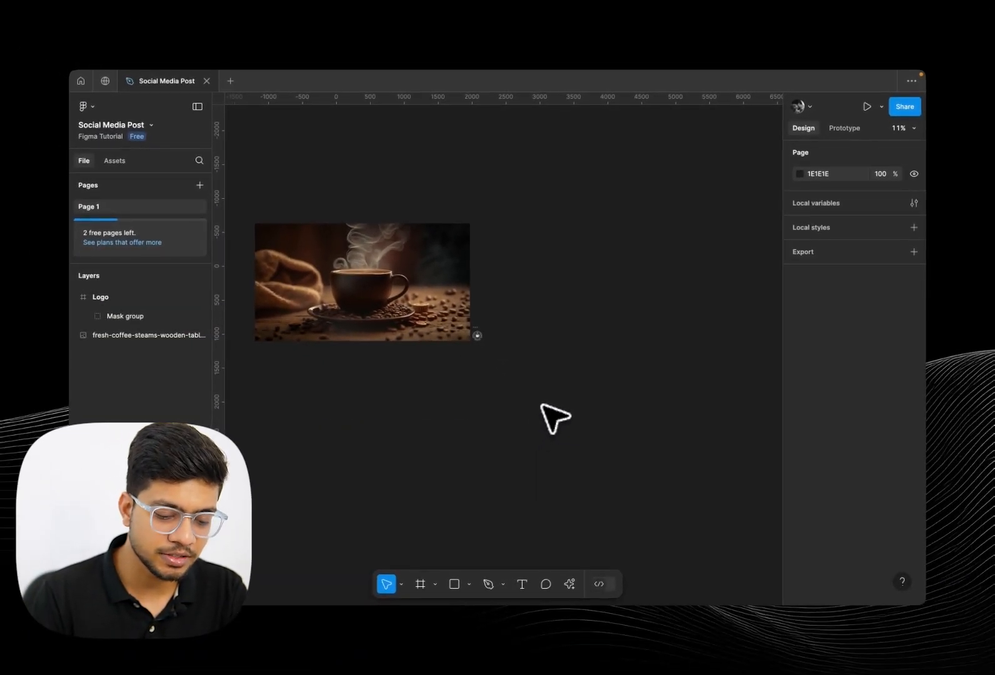
Create a 1080 × 1080 Instagram post frame with the Frame tool's preset
{"action": "key", "text": "f"}
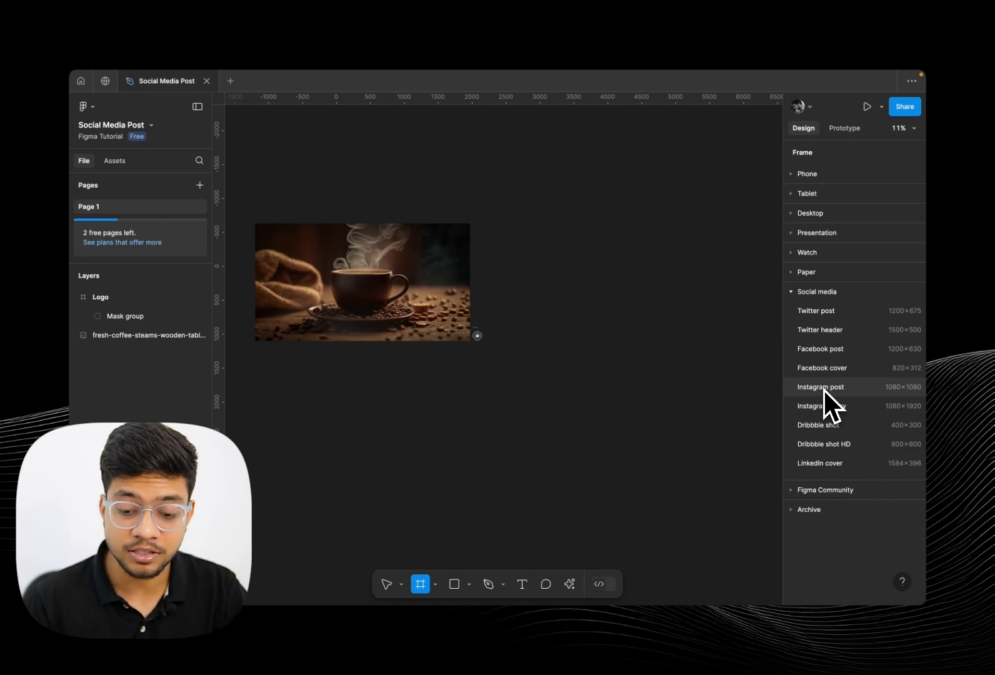
{"action": "left_click", "coordinate": [823, 388]}
{"action": "left_click", "coordinate": [682, 340]}
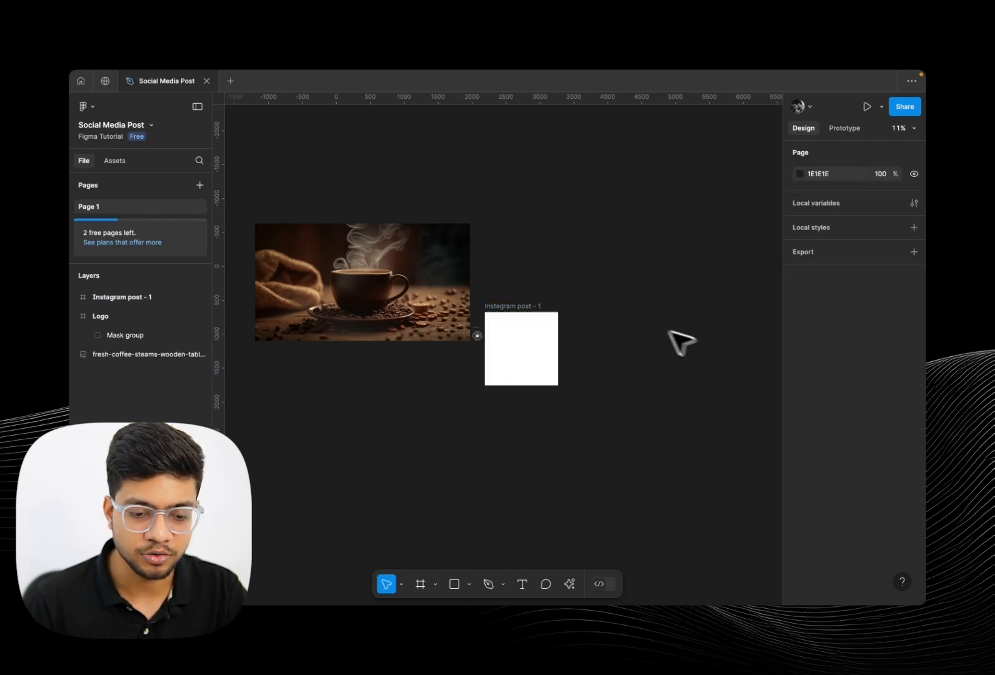
Reposition the Instagram post frame and drag the coffee photo into it
{"action": "left_click_drag", "start_coordinate": [526, 307], "coordinate": [544, 252]}
{"action": "scroll", "coordinate": [544, 253], "scroll_direction": "up", "scroll_amount": 3}
{"action": "left_click", "coordinate": [538, 229]}
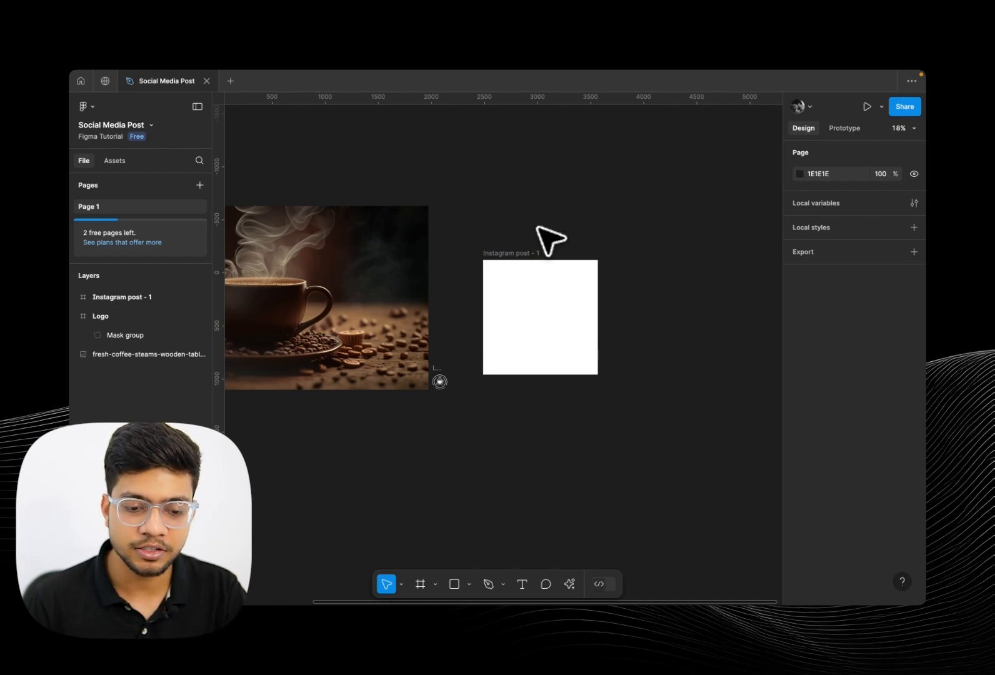
{"action": "left_click", "coordinate": [521, 251]}
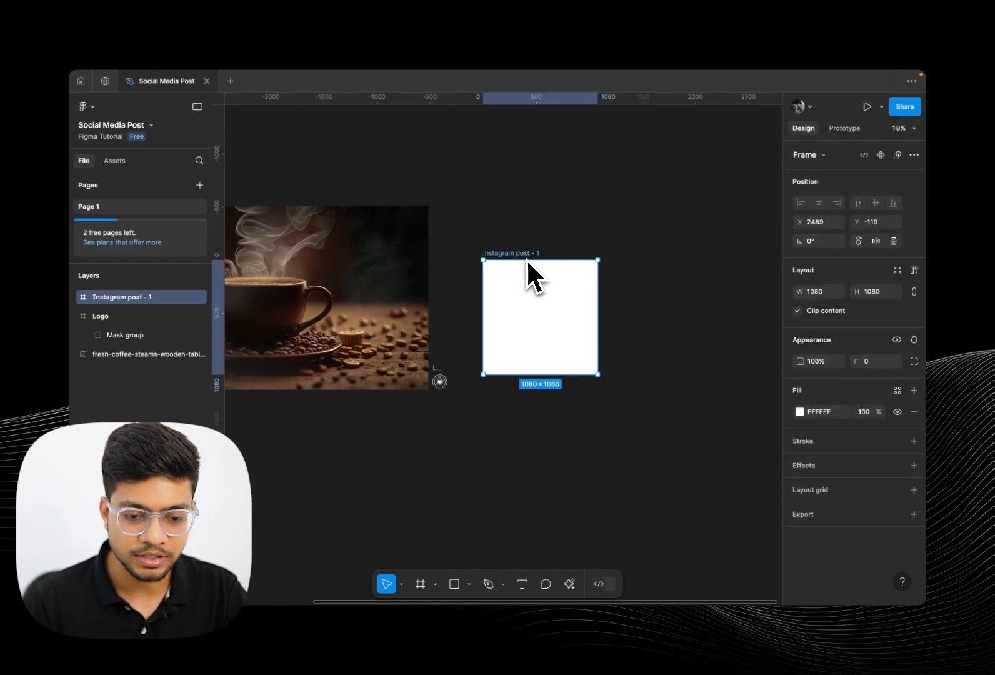
{"action": "scroll", "coordinate": [518, 250], "scroll_direction": "down", "scroll_amount": 3}
{"action": "left_click_drag", "start_coordinate": [388, 277], "coordinate": [543, 289]}
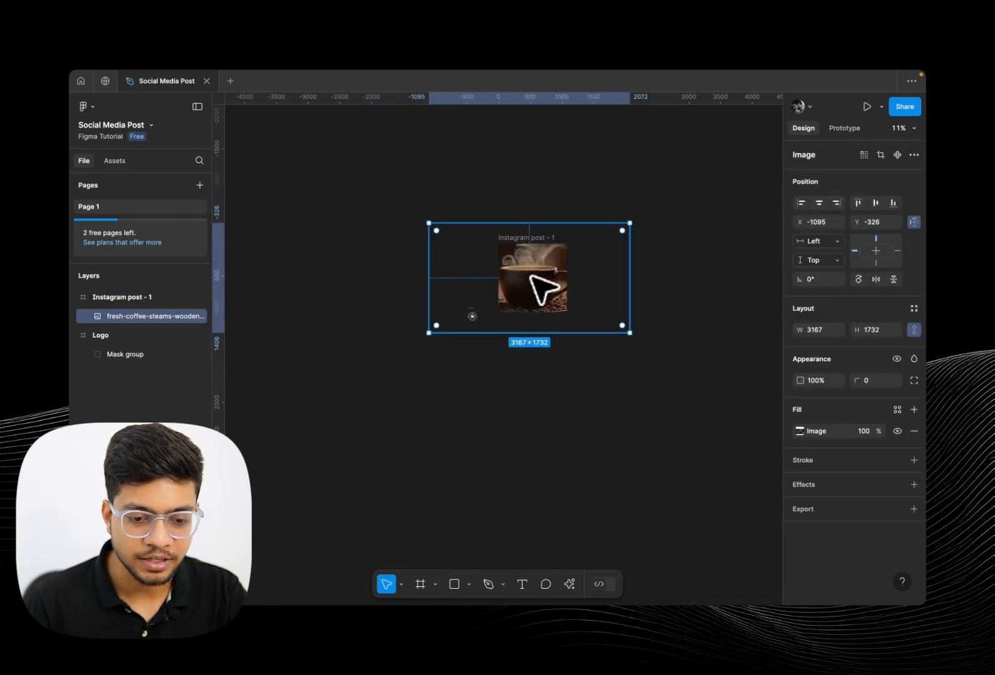
Resize the coffee photo to about 1975 × 1080 and shift it so the cup is centred in the frame
{"action": "left_click", "coordinate": [151, 299]}
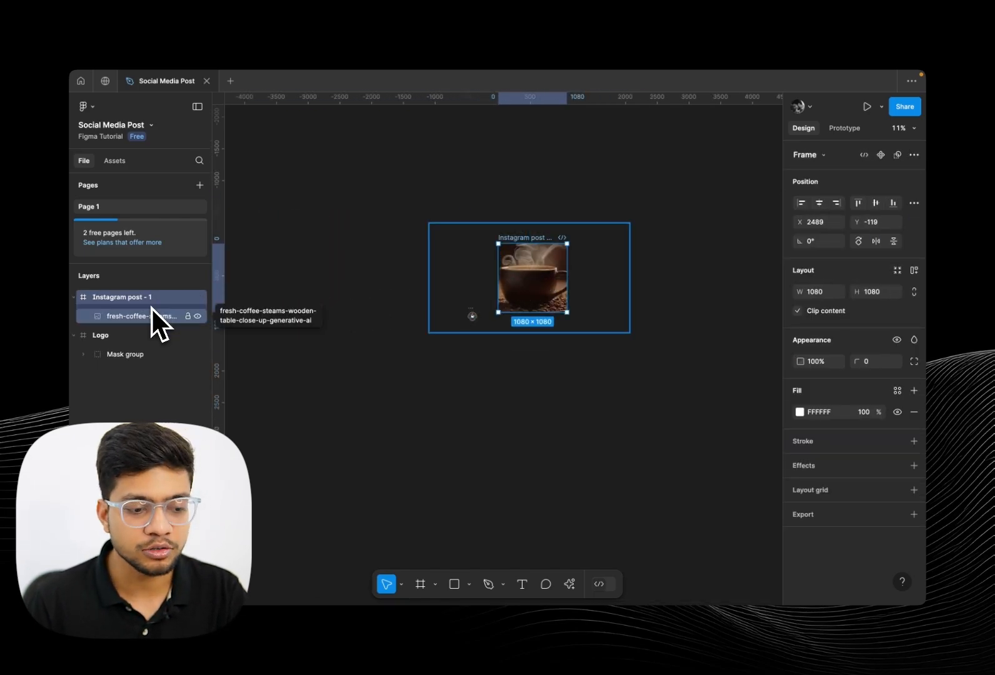
{"action": "left_click", "coordinate": [152, 319]}
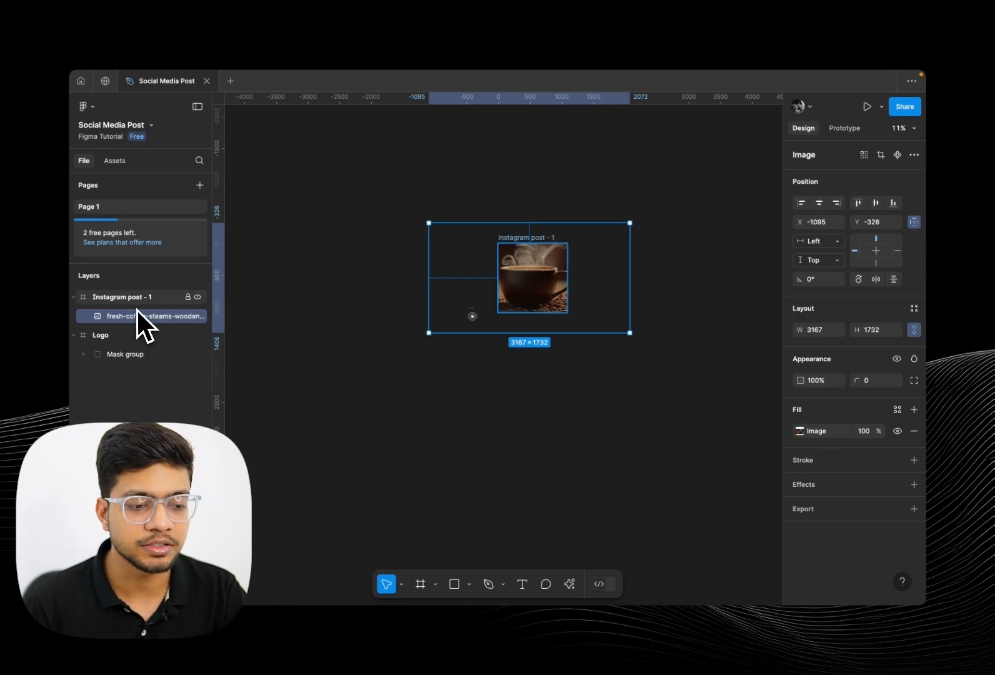
{"action": "left_click", "coordinate": [132, 299]}
{"action": "double_click", "coordinate": [530, 274]}
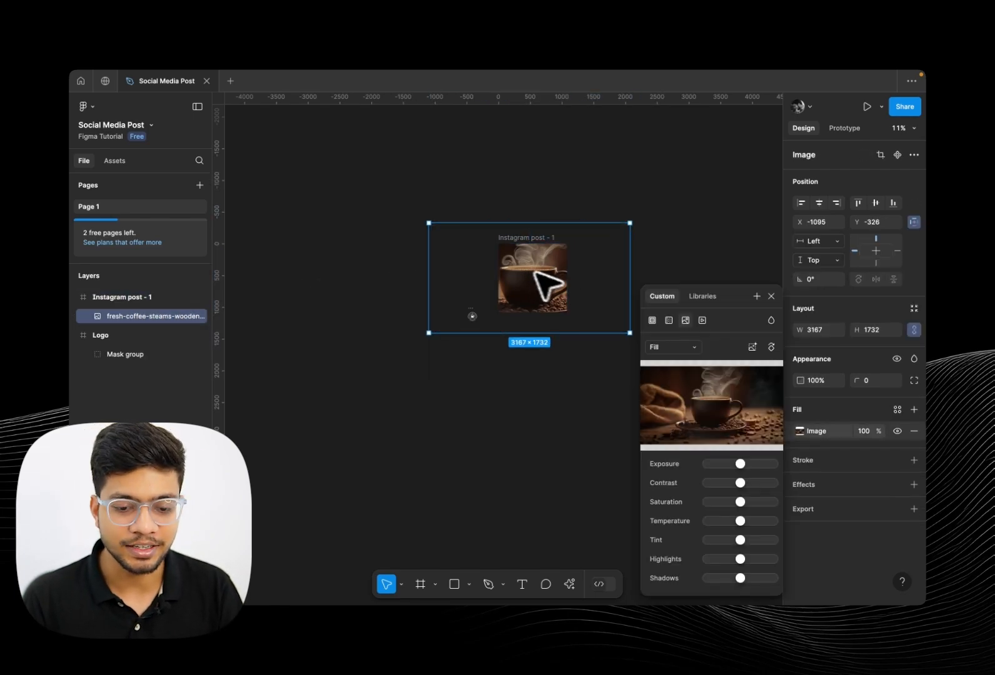
{"action": "left_click_drag", "start_coordinate": [629, 331], "coordinate": [547, 295]}
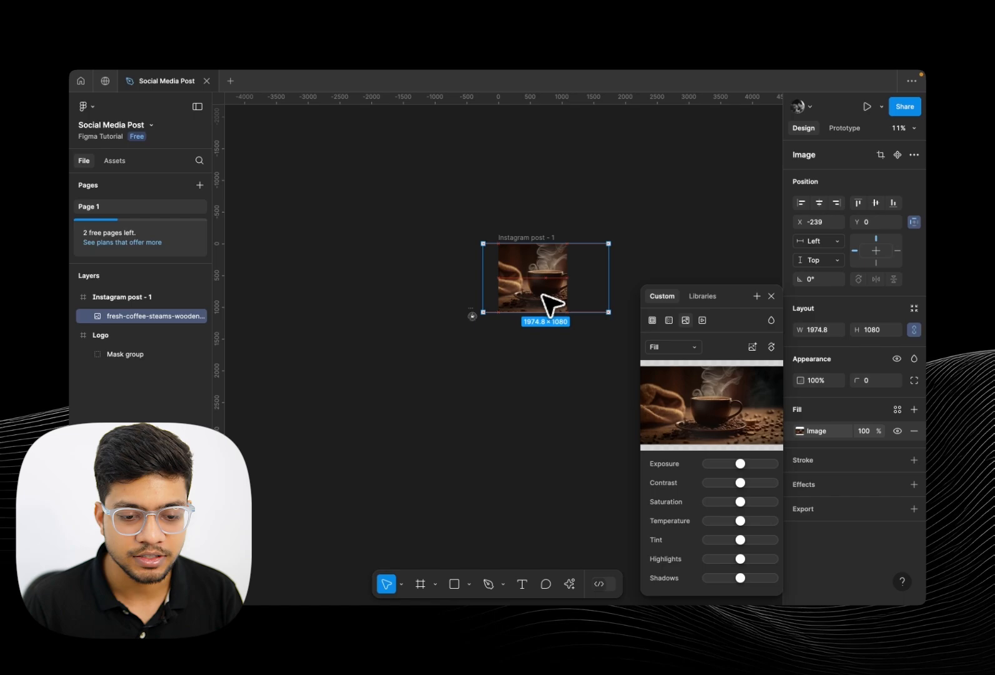
{"action": "scroll", "coordinate": [553, 305], "scroll_direction": "up", "scroll_amount": 3}
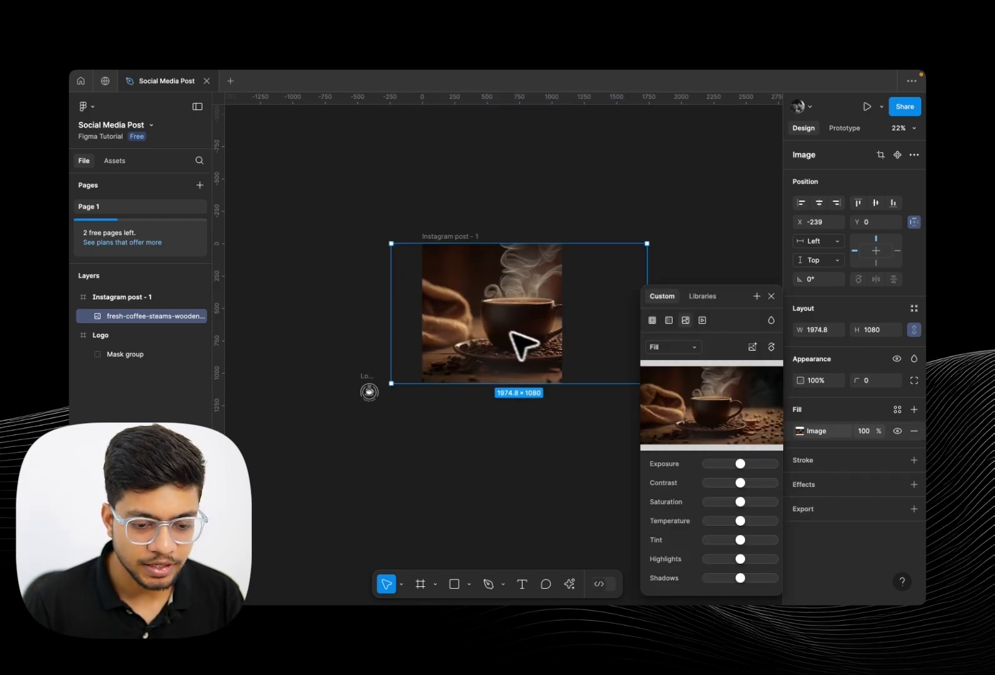
{"action": "left_click_drag", "start_coordinate": [517, 344], "coordinate": [477, 330]}
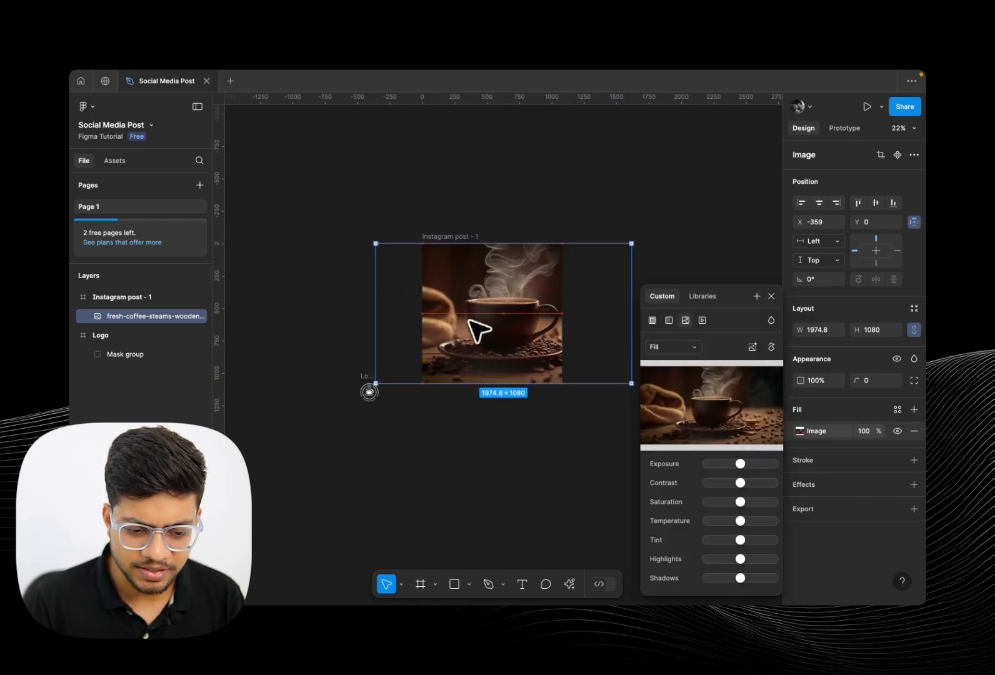
Move the logo into the frame's top-left corner
{"action": "scroll", "coordinate": [406, 432], "scroll_direction": "up", "scroll_amount": 1}
{"action": "left_click", "coordinate": [372, 420]}
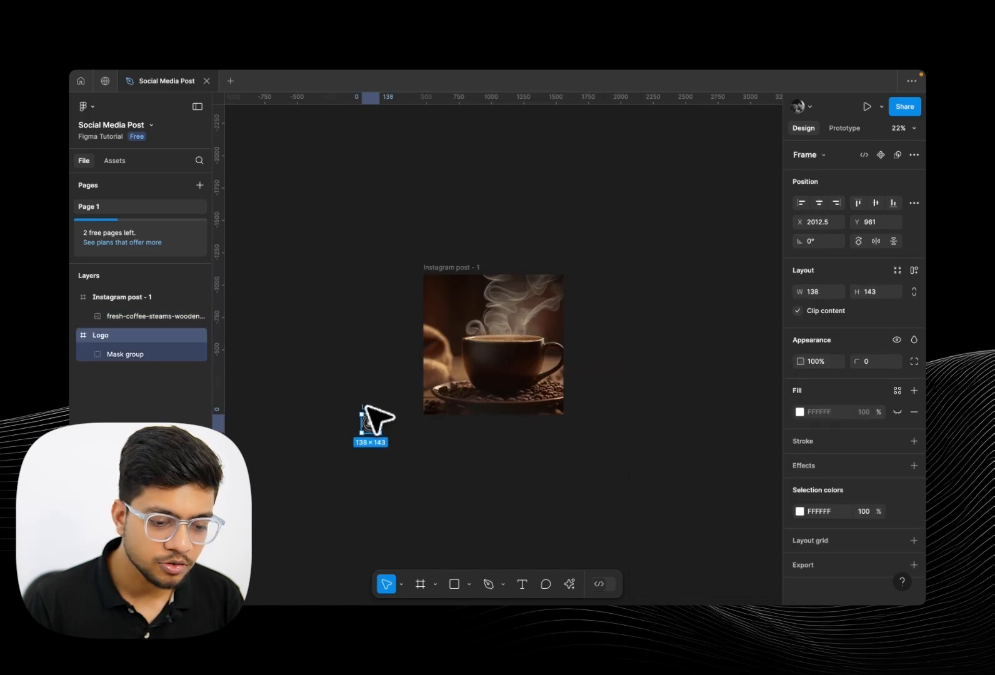
{"action": "left_click_drag", "start_coordinate": [366, 407], "coordinate": [446, 289]}
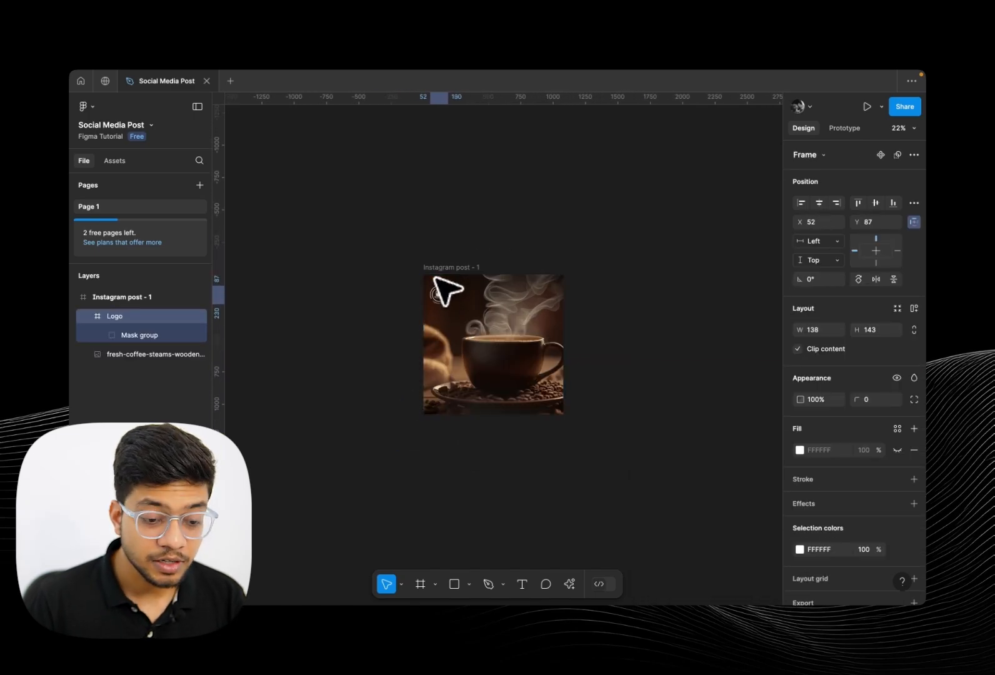
Move the coffee photo layer above the logo layer inside the frame
{"action": "scroll", "coordinate": [447, 289], "scroll_direction": "up", "scroll_amount": 3}
{"action": "left_click", "coordinate": [333, 348]}
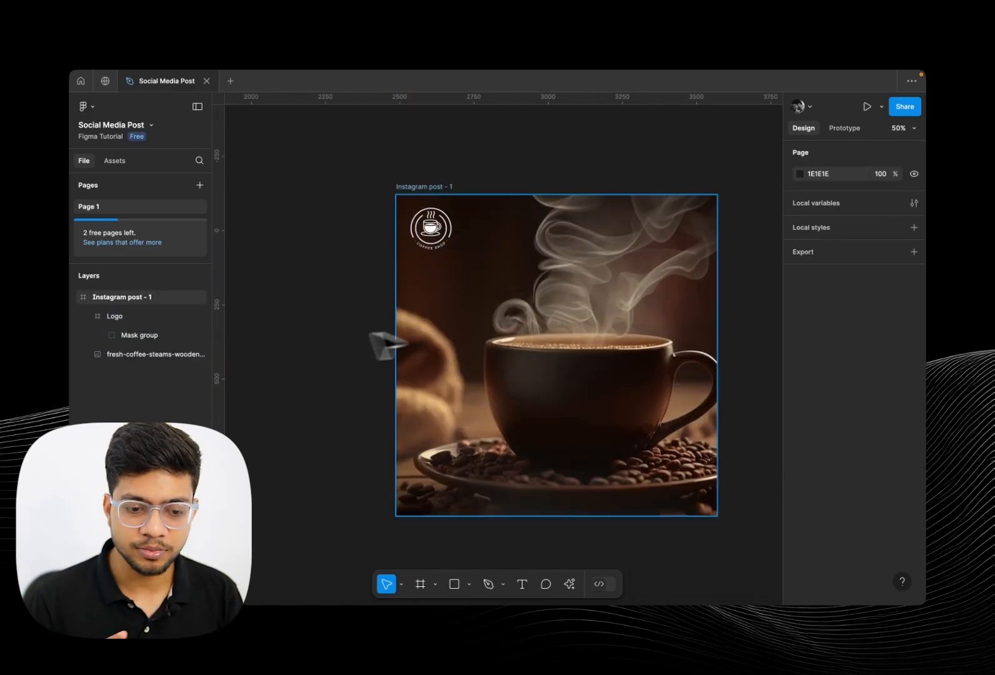
{"action": "left_click", "coordinate": [524, 335]}
{"action": "double_click", "coordinate": [569, 374]}
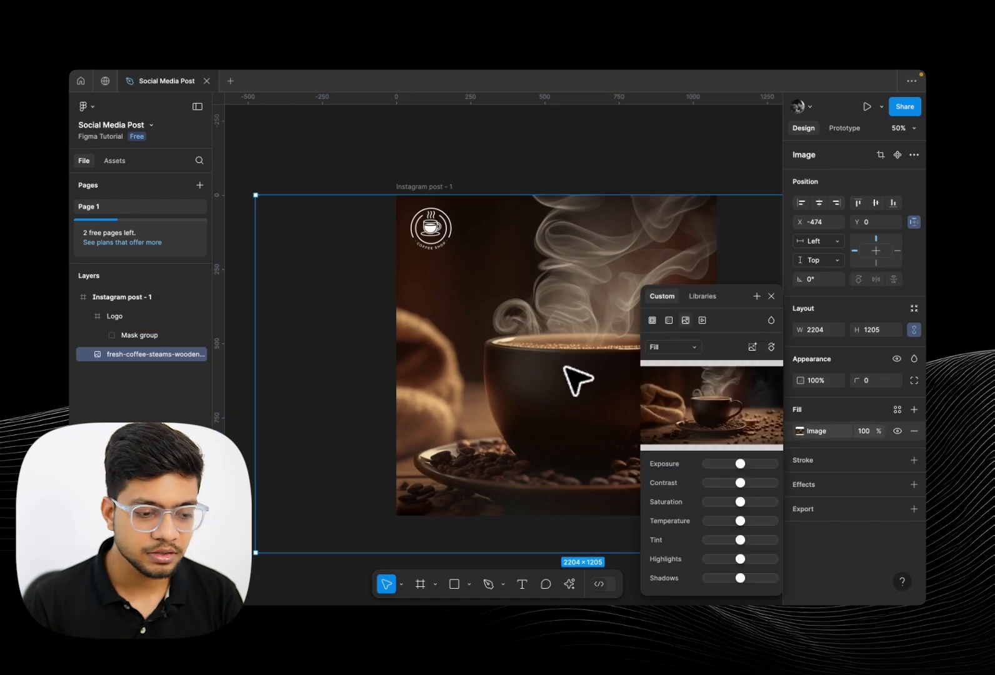
{"action": "left_click", "coordinate": [125, 315]}
{"action": "left_click", "coordinate": [131, 357]}
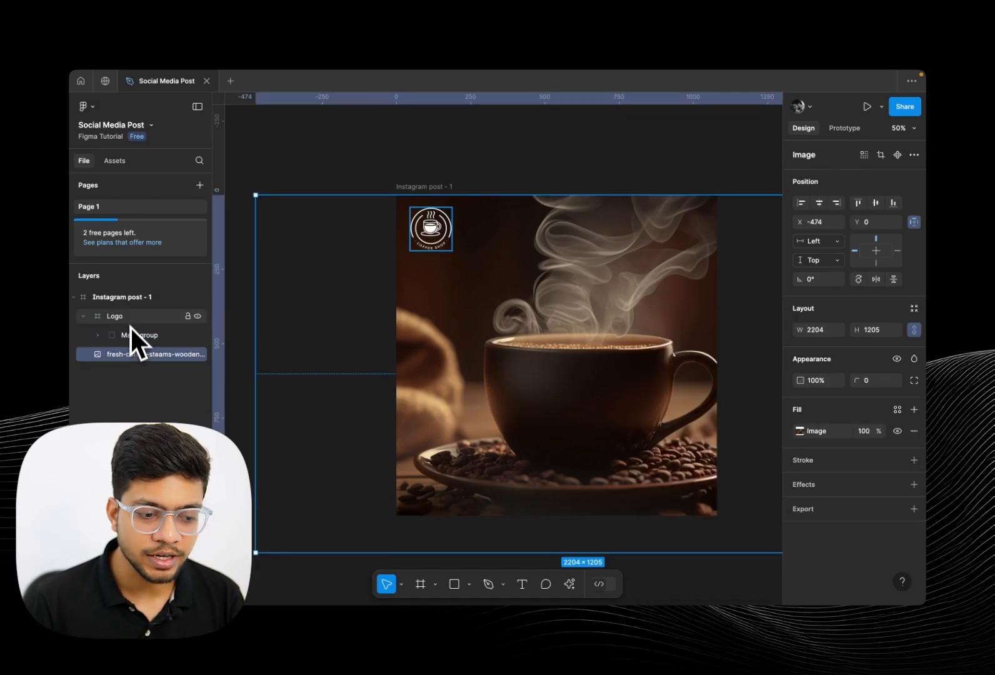
{"action": "left_click", "coordinate": [128, 316]}
{"action": "left_click", "coordinate": [120, 356]}
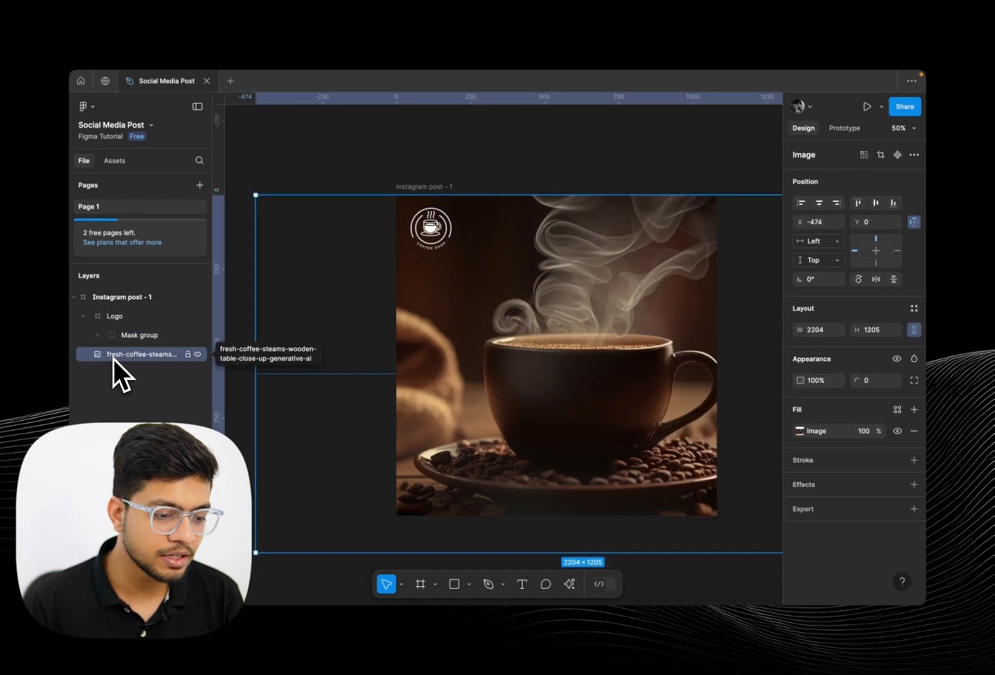
{"action": "left_click_drag", "start_coordinate": [115, 357], "coordinate": [128, 330]}
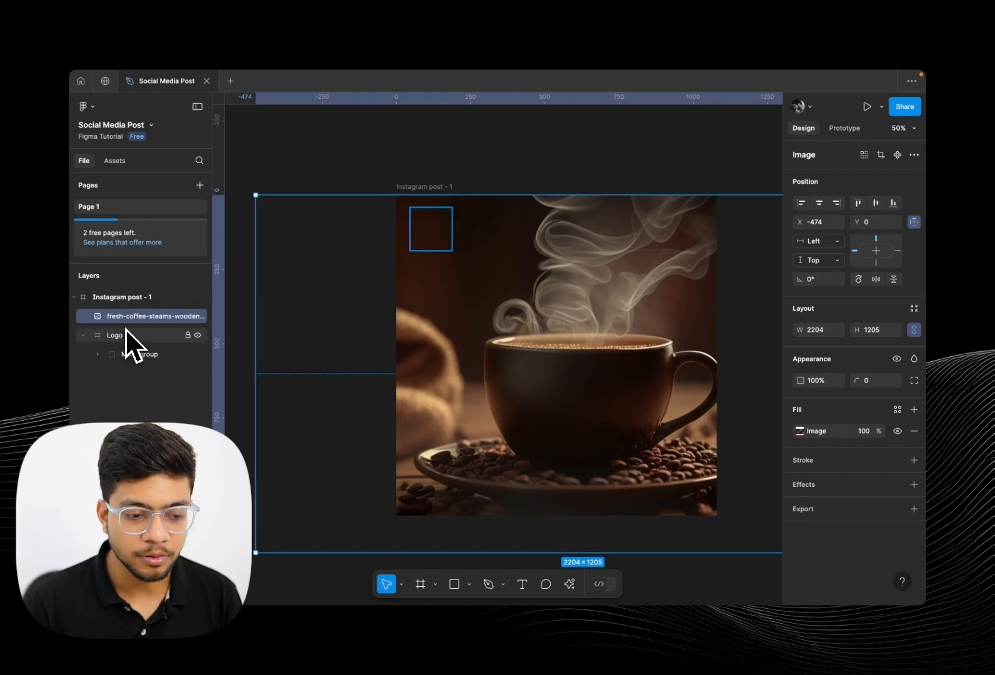
Move the logo layer back above the coffee photo layer
{"action": "left_click", "coordinate": [125, 334]}
{"action": "left_click", "coordinate": [288, 312]}
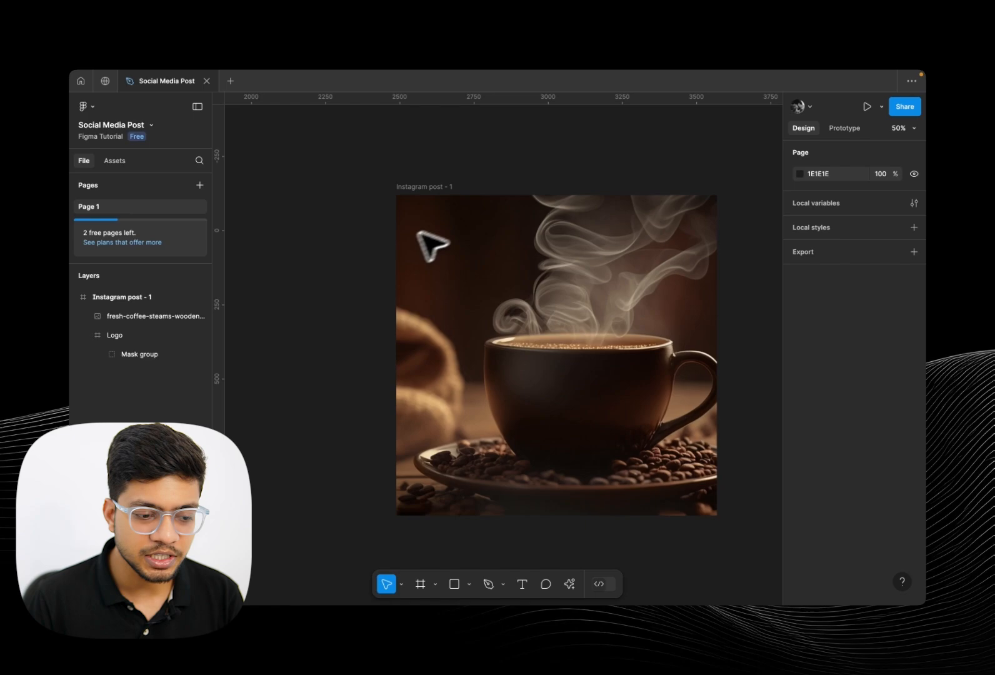
{"action": "left_click", "coordinate": [144, 336]}
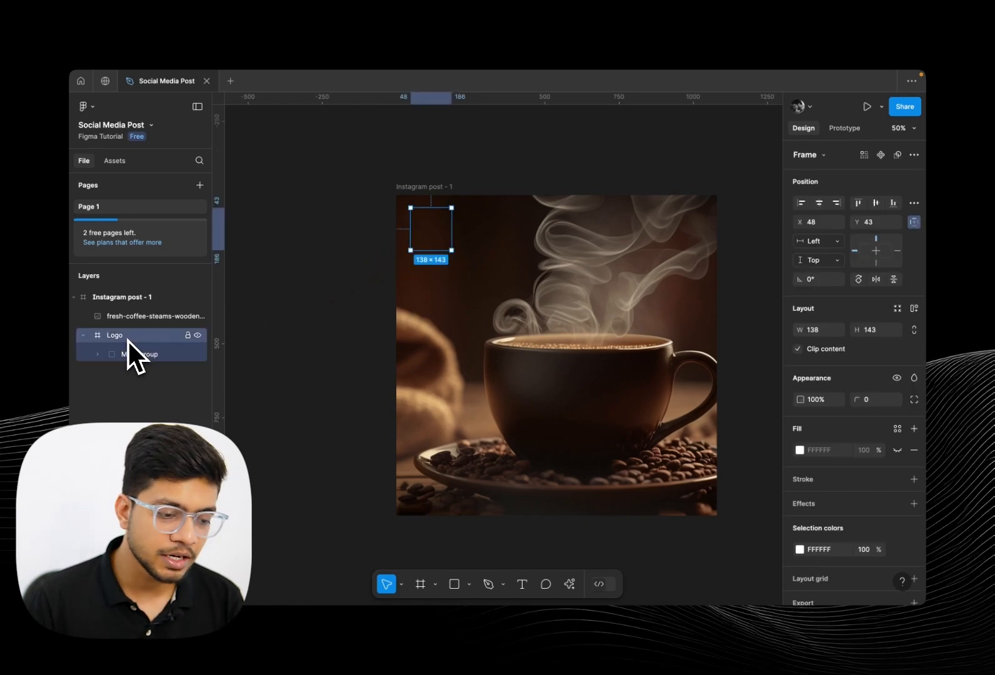
{"action": "left_click_drag", "start_coordinate": [127, 339], "coordinate": [125, 312]}
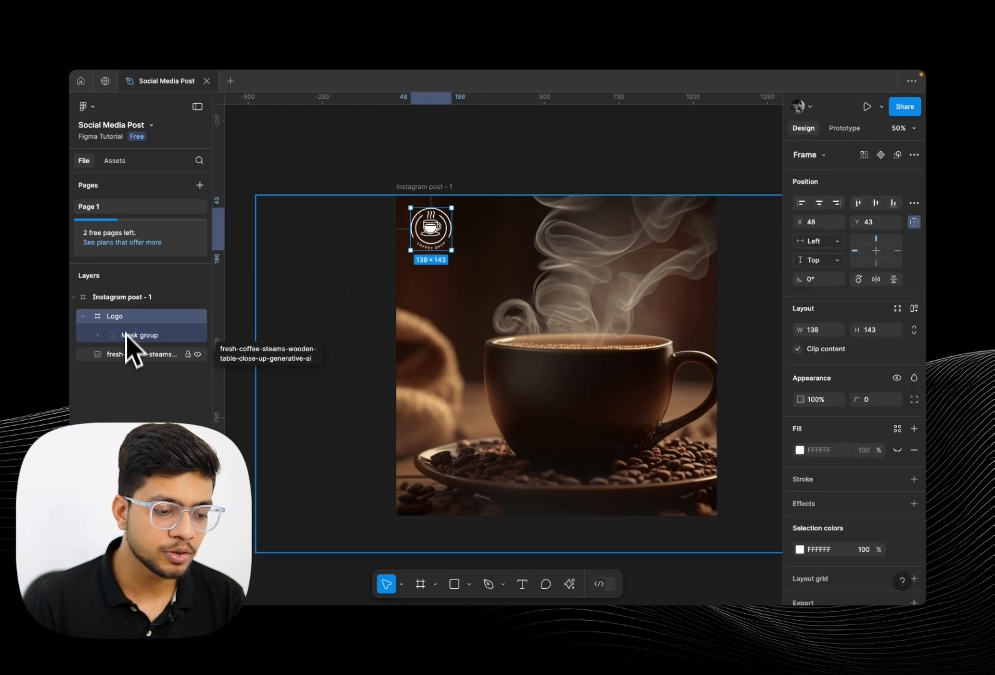
{"action": "left_click", "coordinate": [125, 355]}
{"action": "left_click", "coordinate": [124, 323]}
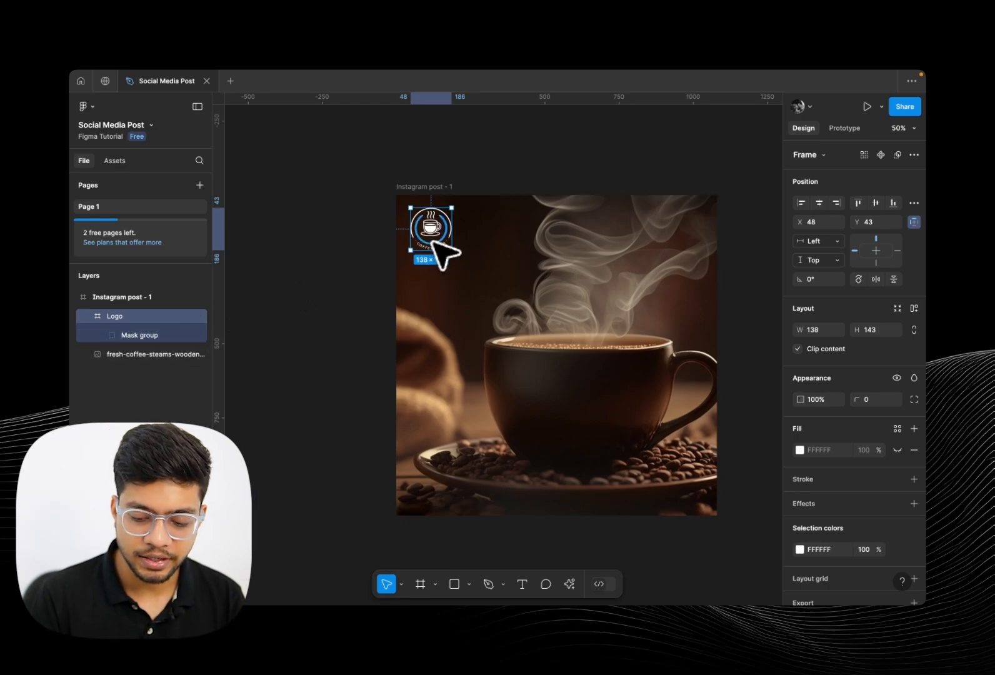
Send the logo backward and bring it forward again with the arrange shortcuts
{"action": "key", "text": "super+bracketleft"}
{"action": "key", "text": "super+bracketright"}
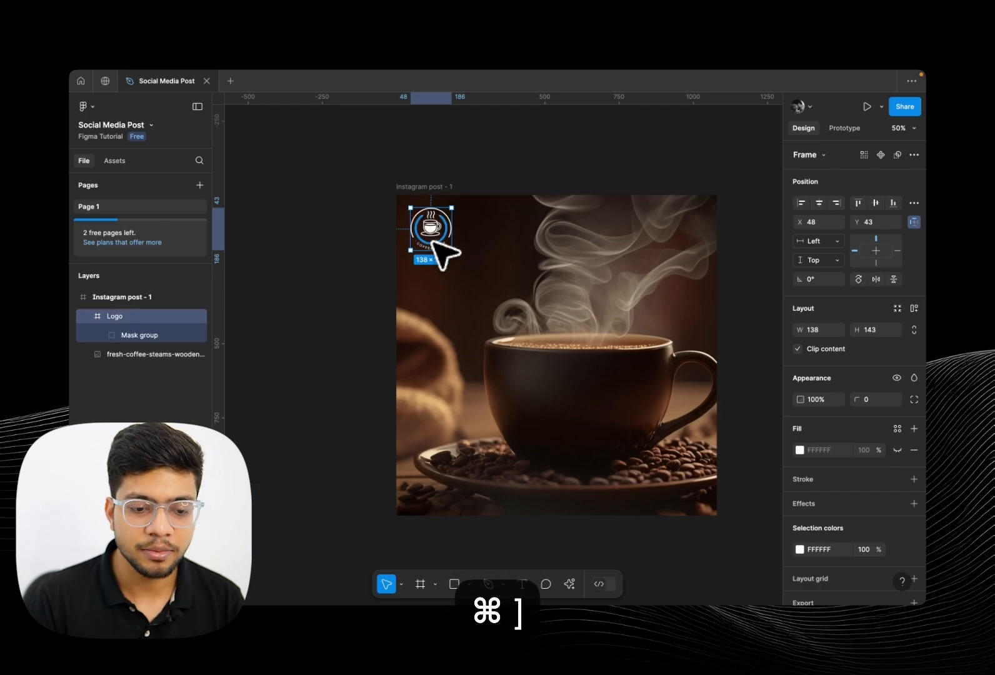
{"action": "key", "text": "super+bracketleft"}
{"action": "key", "text": "super+bracketright"}
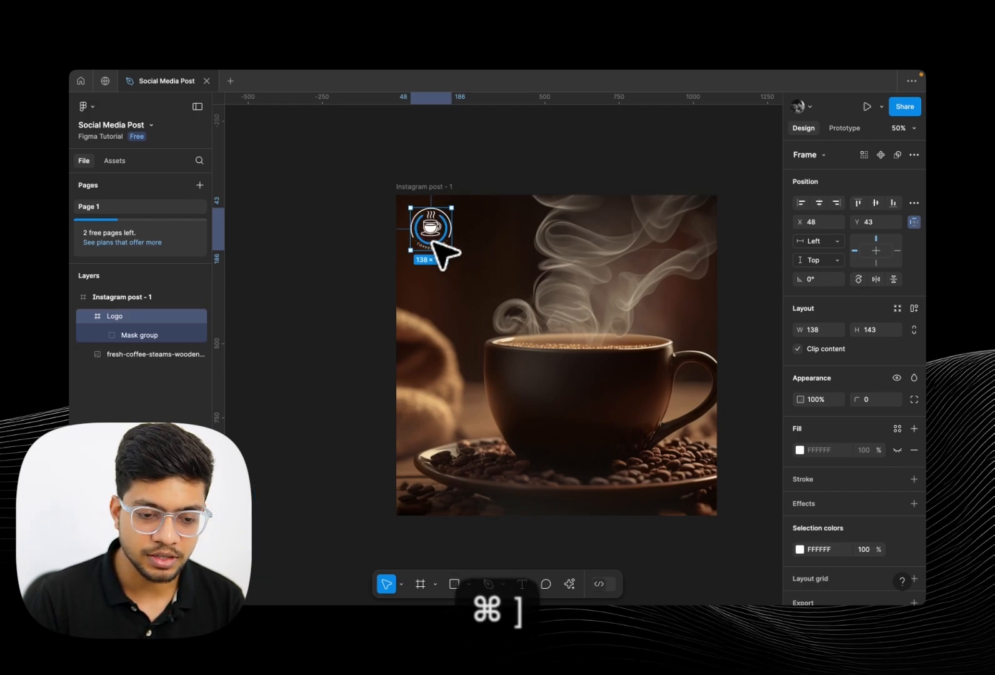
{"action": "key", "text": "super+bracketleft"}
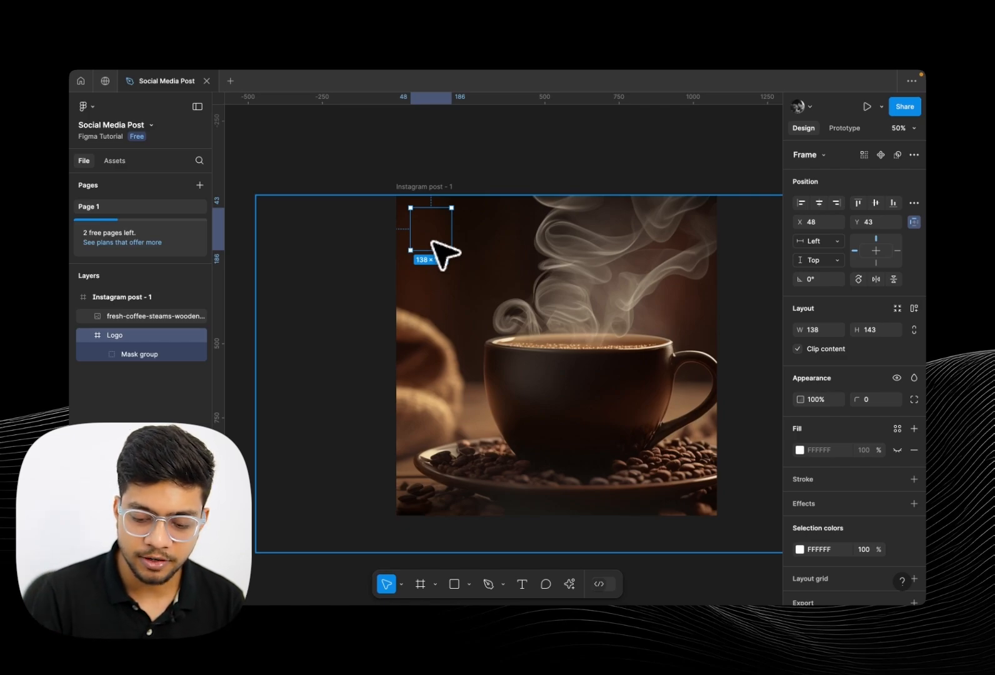
{"action": "key", "text": "super+bracketright"}
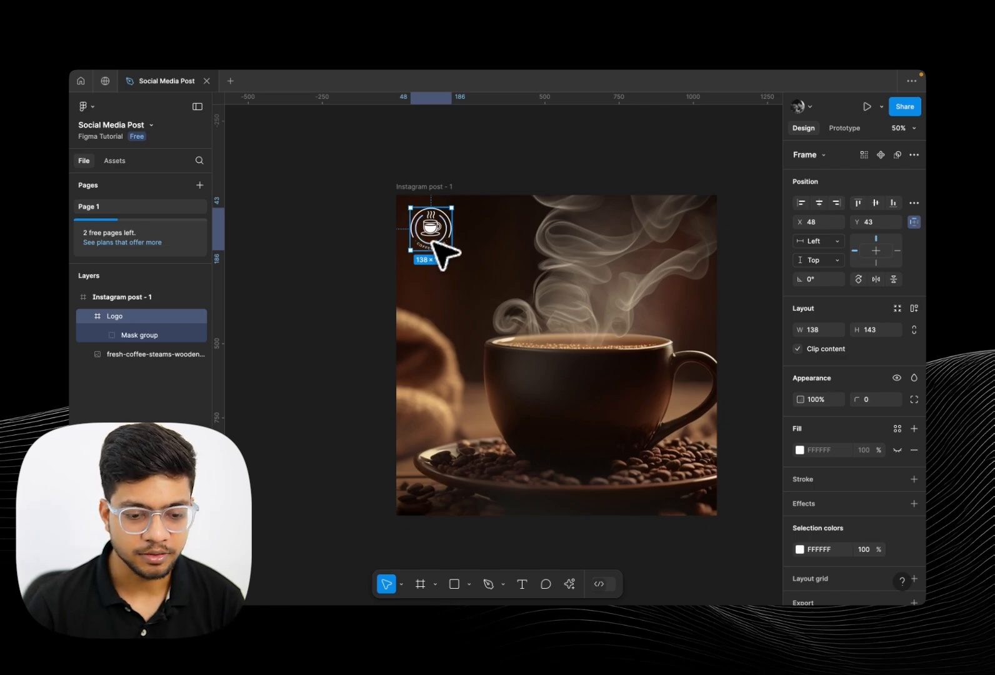
{"action": "key", "text": "Escape"}
Select the logo and sample the background's dark brown into its colour with the eyedropper
{"action": "scroll", "coordinate": [496, 300], "scroll_direction": "right", "scroll_amount": 2}
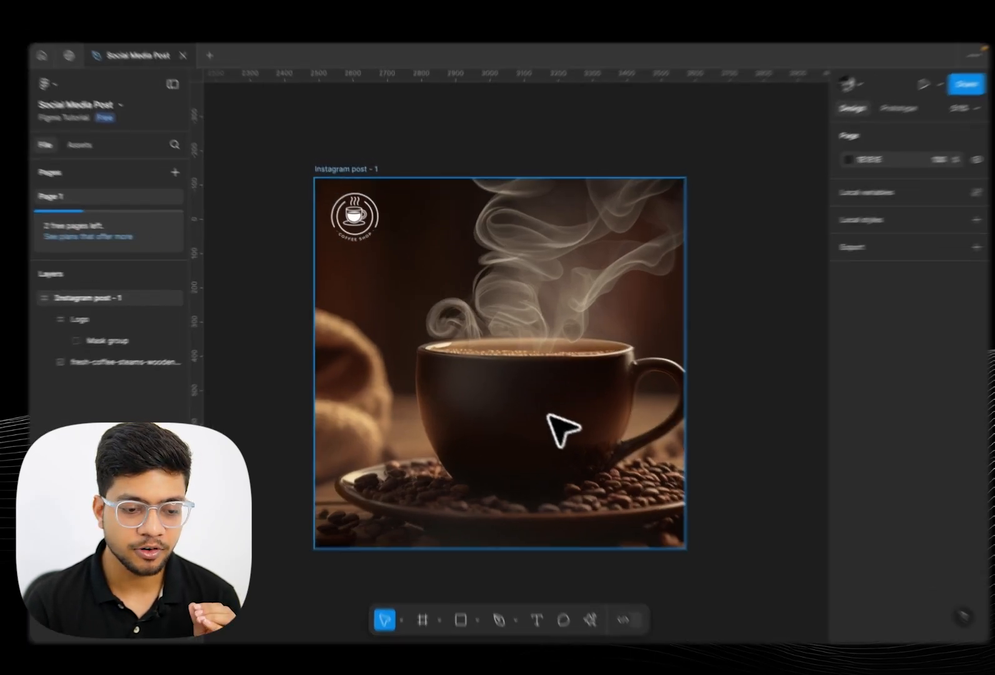
{"action": "left_click", "coordinate": [545, 413]}
{"action": "left_click", "coordinate": [372, 238]}
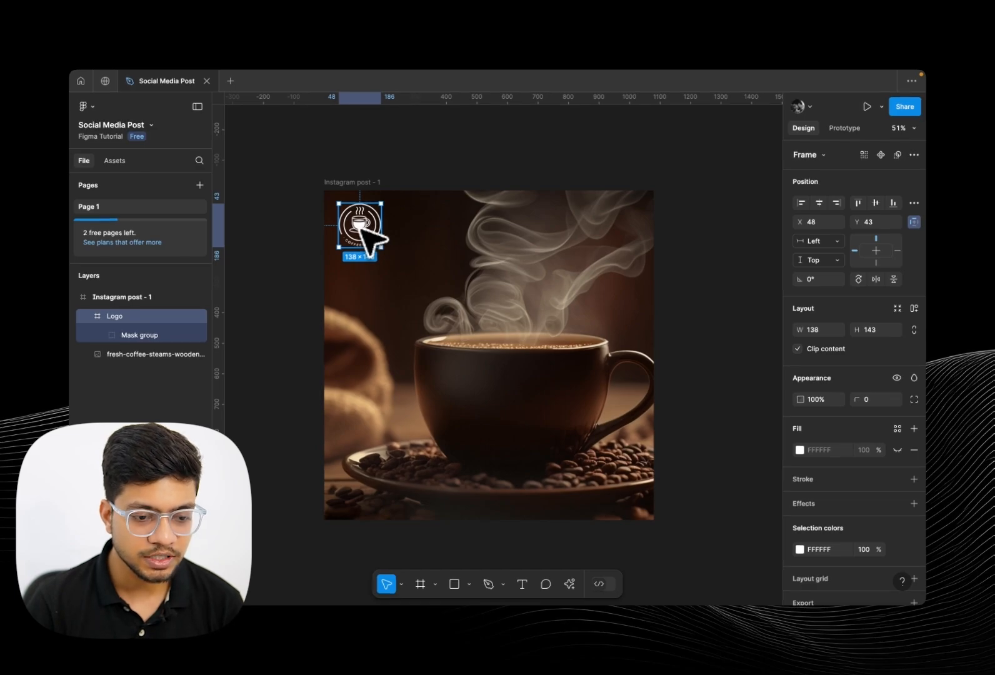
{"action": "scroll", "coordinate": [870, 508], "scroll_direction": "down", "scroll_amount": 2}
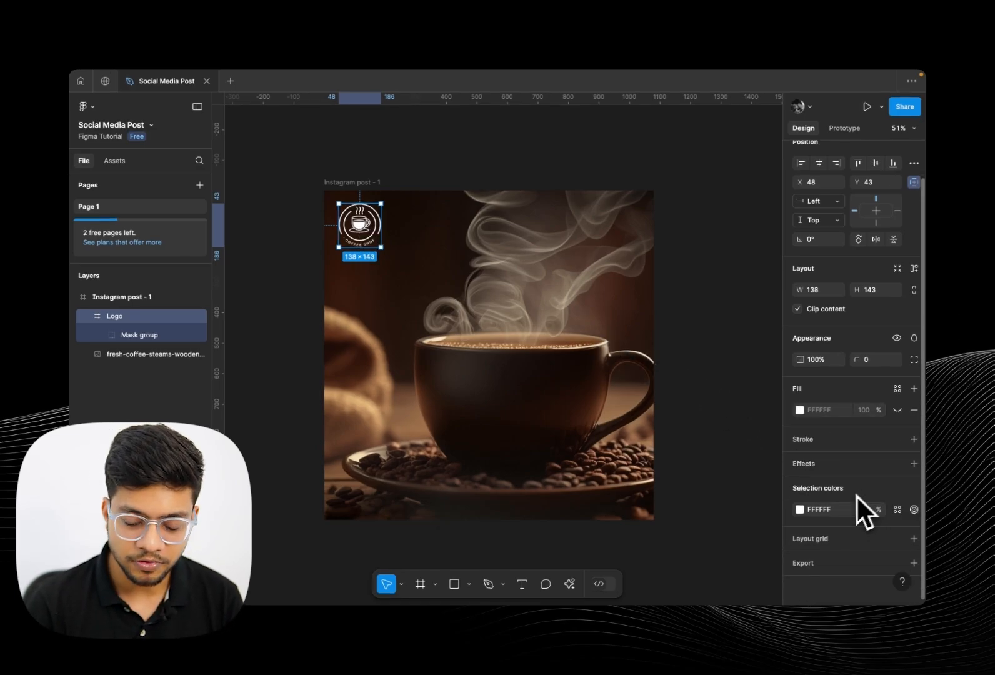
{"action": "left_click", "coordinate": [800, 510]}
{"action": "left_click_drag", "start_coordinate": [757, 376], "coordinate": [687, 404]}
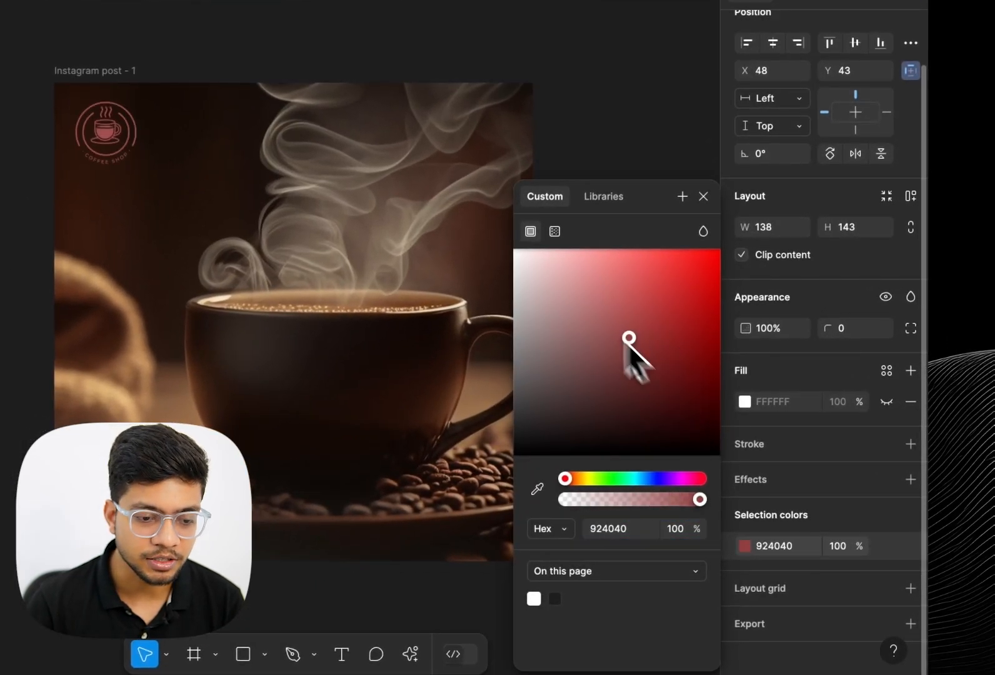
{"action": "left_click_drag", "start_coordinate": [639, 441], "coordinate": [526, 237]}
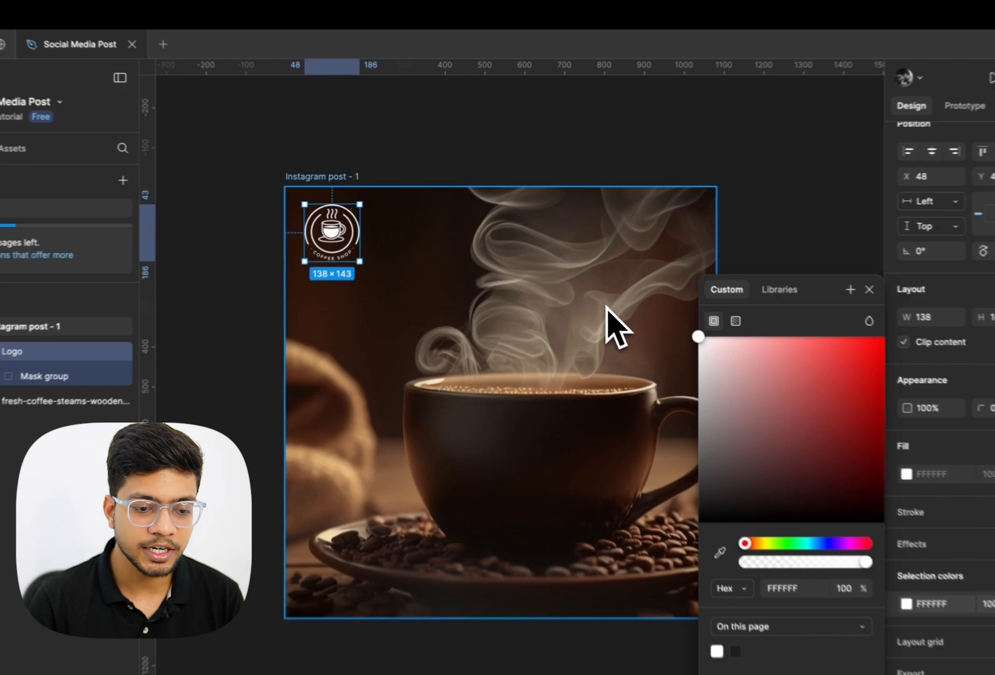
{"action": "scroll", "coordinate": [394, 280], "scroll_direction": "up", "scroll_amount": 4}
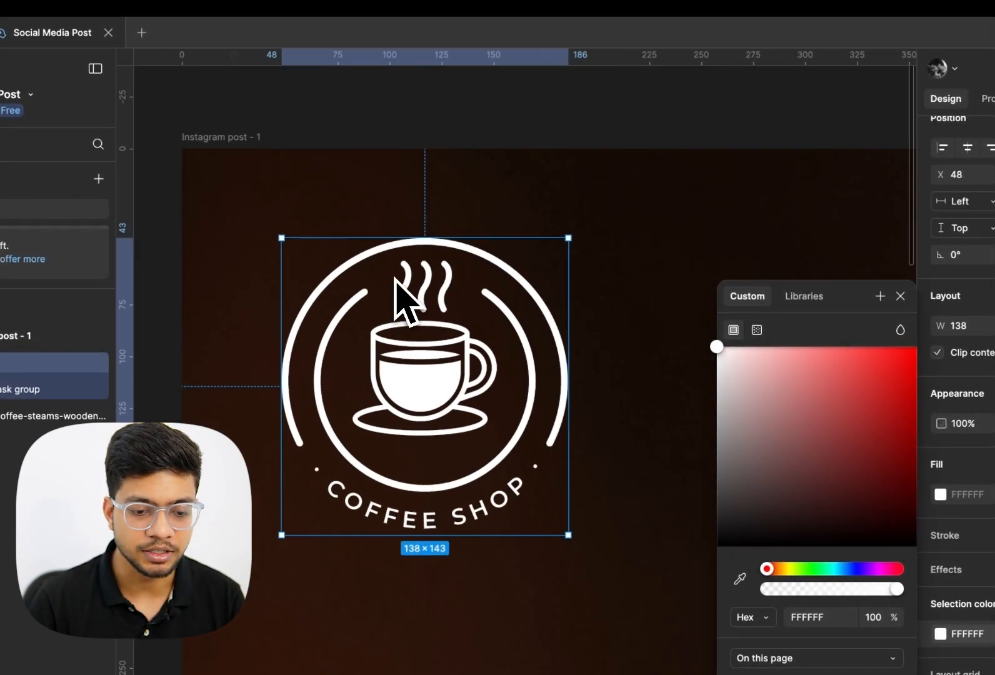
{"action": "left_click_drag", "start_coordinate": [775, 387], "coordinate": [572, 247]}
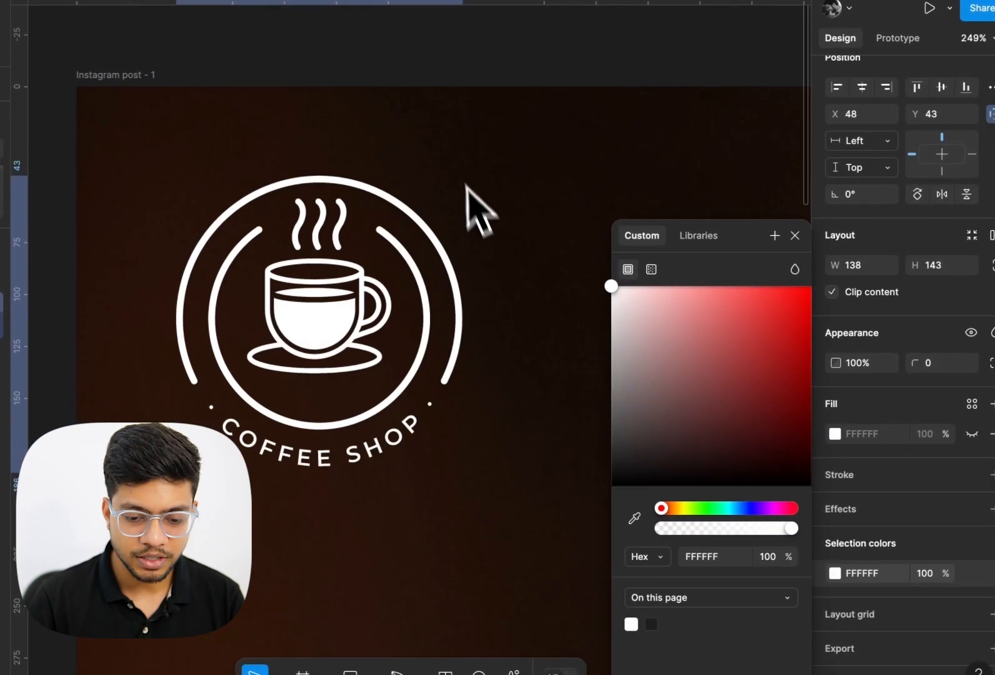
{"action": "left_click_drag", "start_coordinate": [466, 184], "coordinate": [312, 281]}
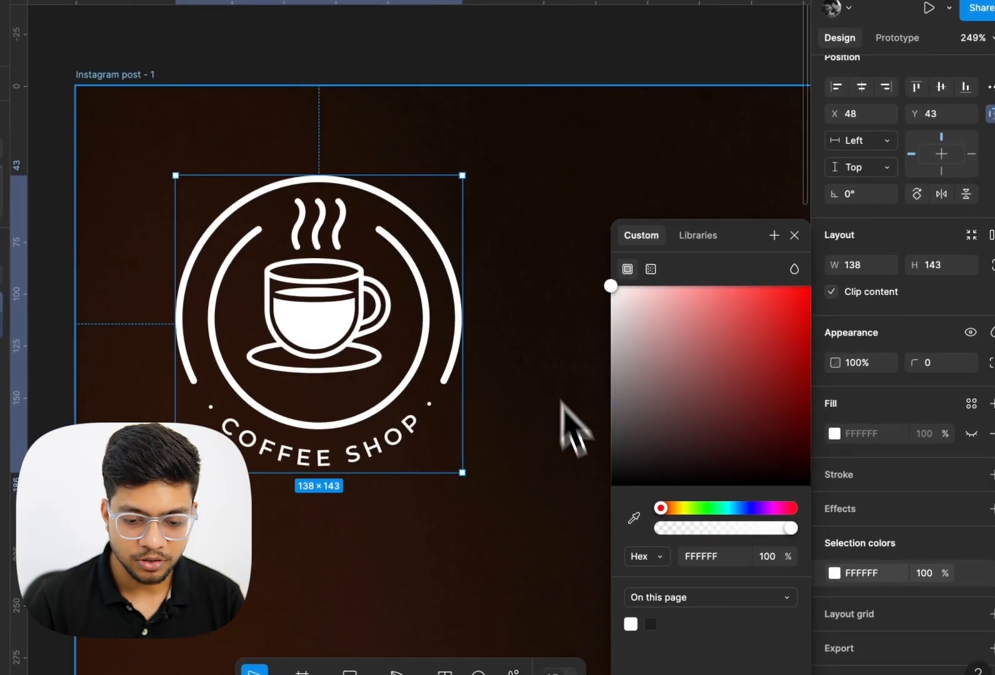
{"action": "left_click", "coordinate": [415, 522]}
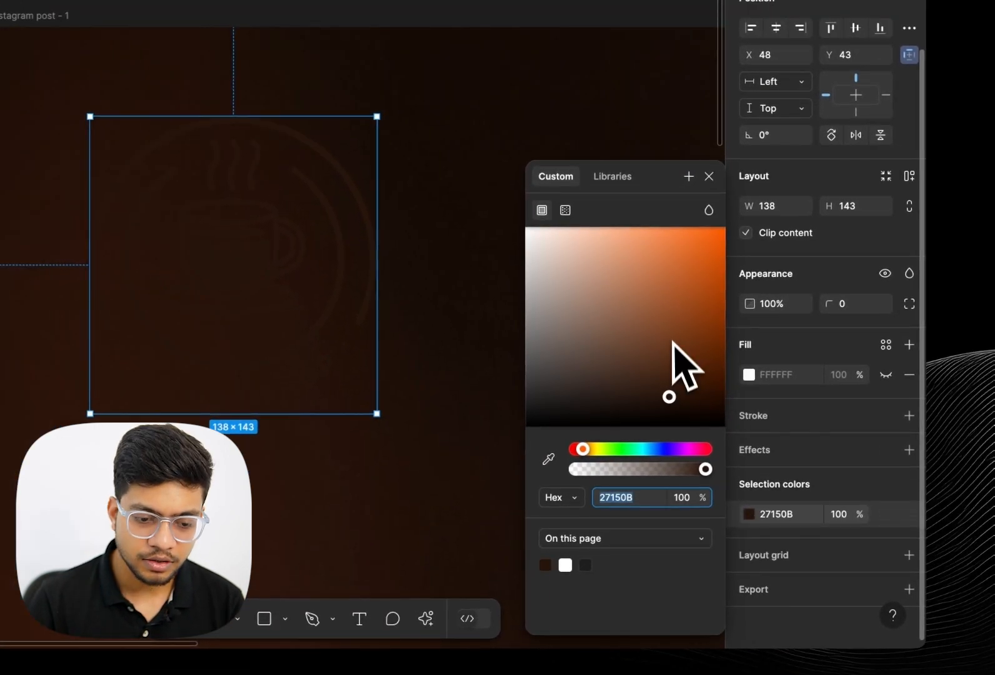
Change the logo's colour to a light peach, FFC9AB
{"action": "left_click", "coordinate": [751, 439]}
{"action": "left_click_drag", "start_coordinate": [669, 393], "coordinate": [593, 211]}
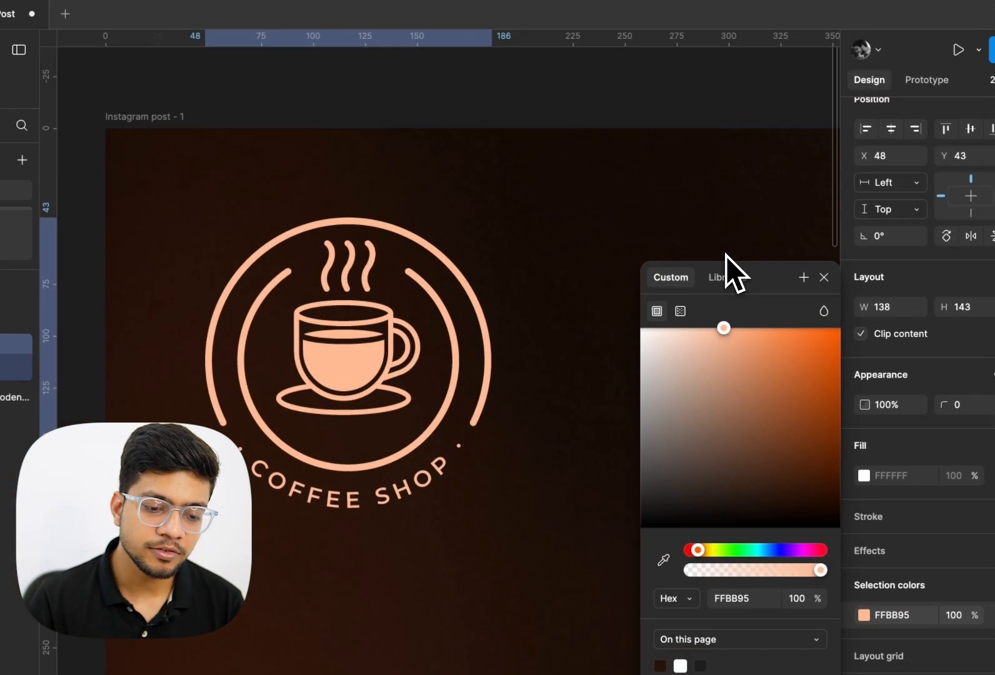
{"action": "scroll", "coordinate": [509, 275], "scroll_direction": "down", "scroll_amount": 5}
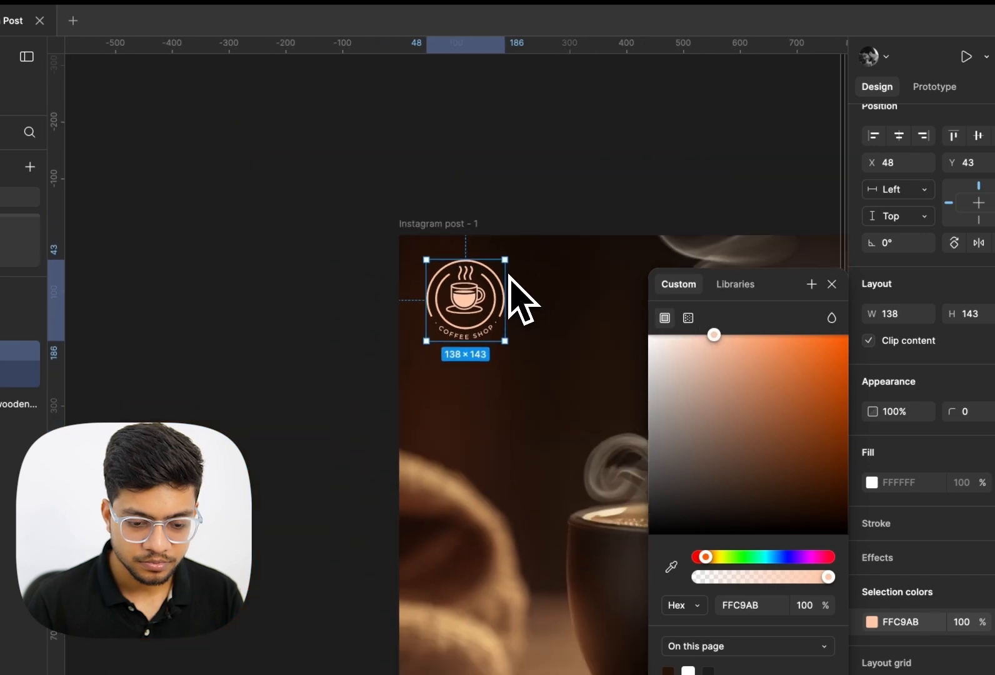
{"action": "left_click_drag", "start_coordinate": [713, 335], "coordinate": [694, 305]}
{"action": "left_click", "coordinate": [537, 353]}
Reselect the logo and adjust its colour to light peach FFCBA1
{"action": "scroll", "coordinate": [537, 353], "scroll_direction": "right", "scroll_amount": 3}
{"action": "scroll", "coordinate": [537, 353], "scroll_direction": "down", "scroll_amount": 1}
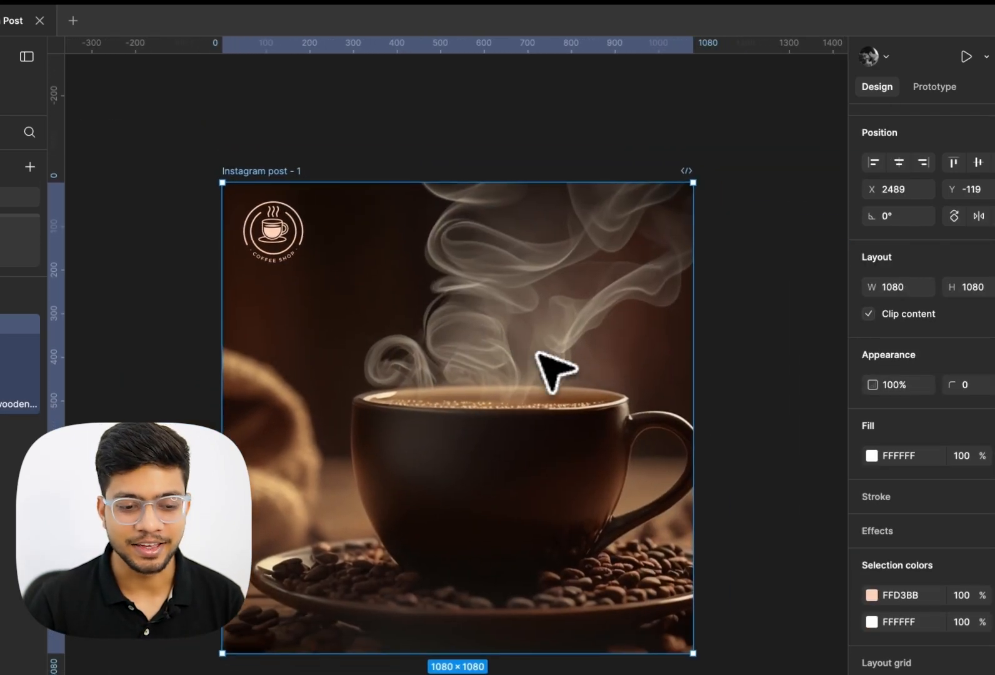
{"action": "left_click", "coordinate": [275, 235]}
{"action": "scroll", "coordinate": [353, 285], "scroll_direction": "up", "scroll_amount": 5}
{"action": "left_click", "coordinate": [872, 594]}
{"action": "left_click", "coordinate": [561, 472]}
{"action": "left_click", "coordinate": [470, 504]}
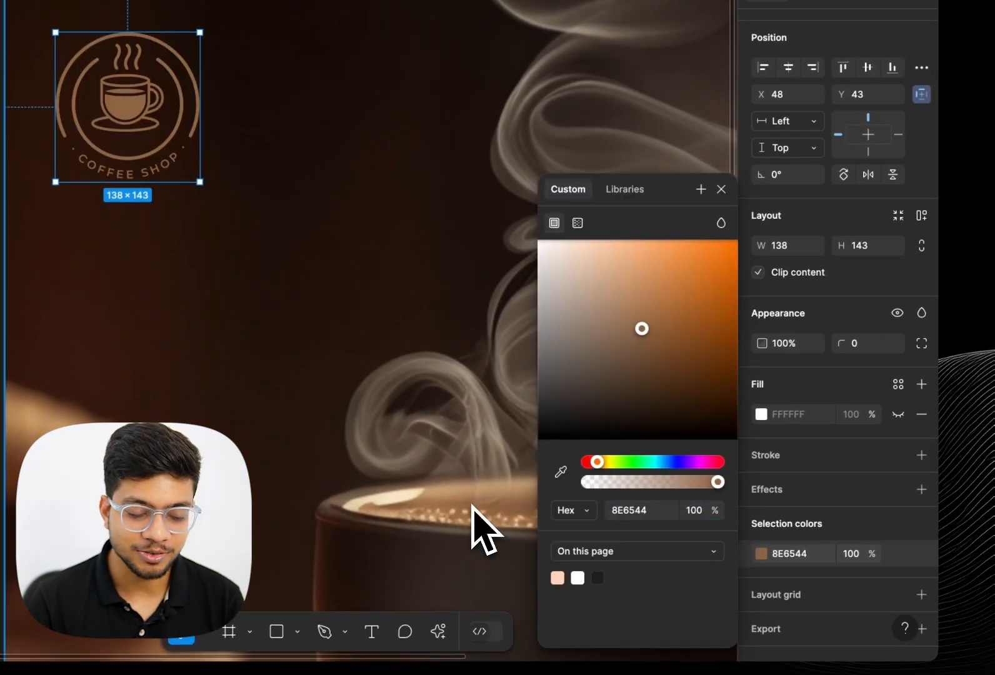
{"action": "left_click_drag", "start_coordinate": [642, 328], "coordinate": [629, 237]}
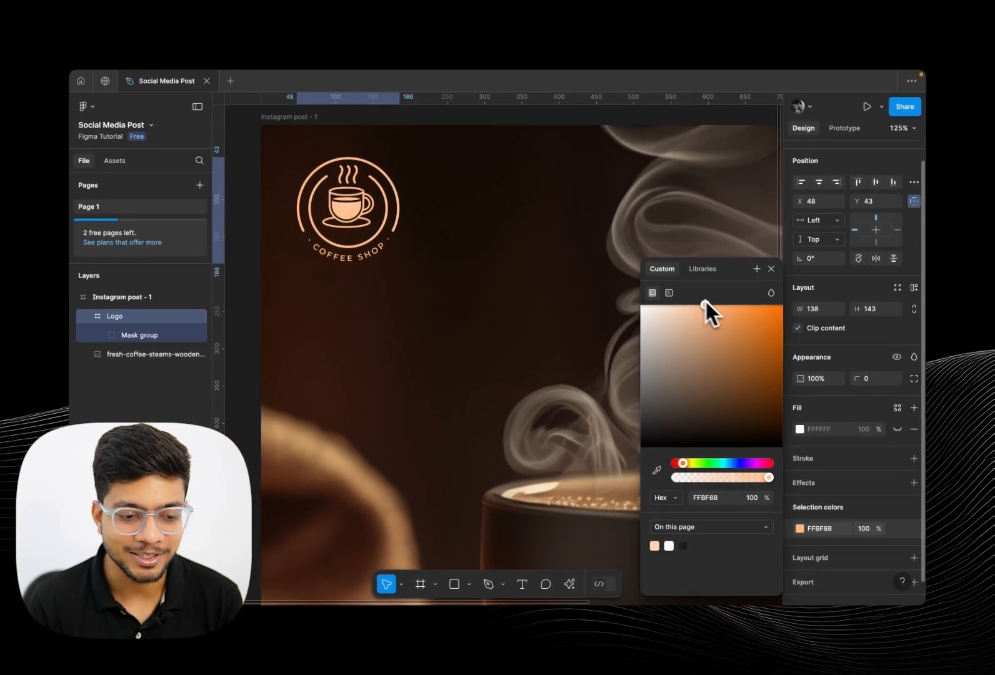
{"action": "left_click_drag", "start_coordinate": [705, 305], "coordinate": [693, 305]}
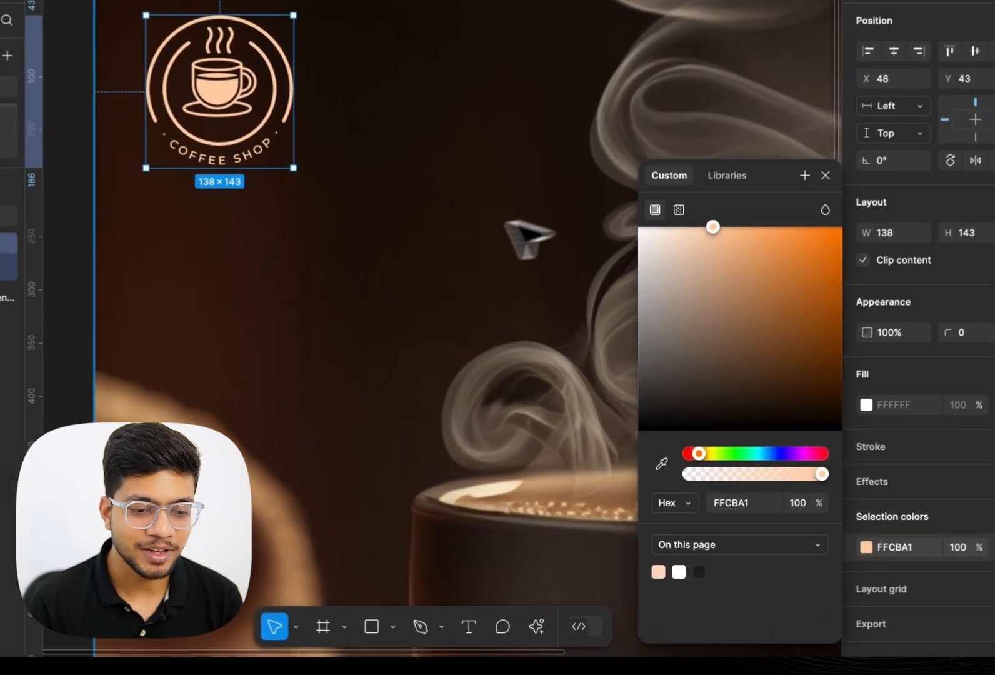
{"action": "left_click", "coordinate": [491, 305]}
Add a text layer on the post reading "Brewing the finest moments."
{"action": "scroll", "coordinate": [490, 306], "scroll_direction": "down", "scroll_amount": 5}
{"action": "scroll", "coordinate": [490, 305], "scroll_direction": "right", "scroll_amount": 1}
{"action": "scroll", "coordinate": [490, 305], "scroll_direction": "down", "scroll_amount": 1}
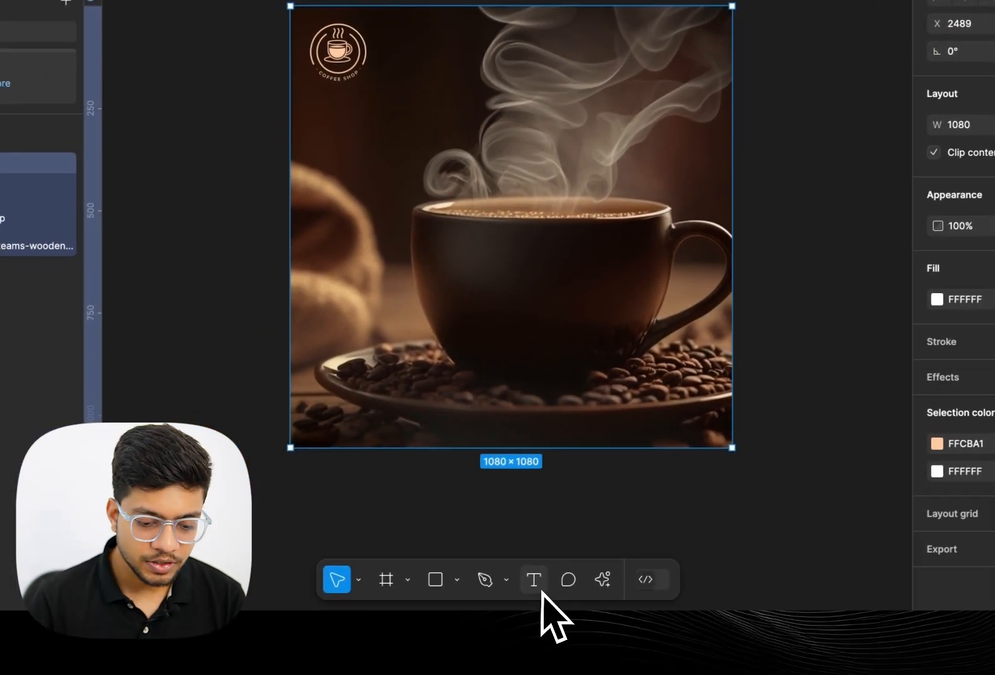
{"action": "left_click", "coordinate": [465, 628]}
{"action": "left_click", "coordinate": [290, 191]}
{"action": "type", "text": "Brewing the finest coffee"}
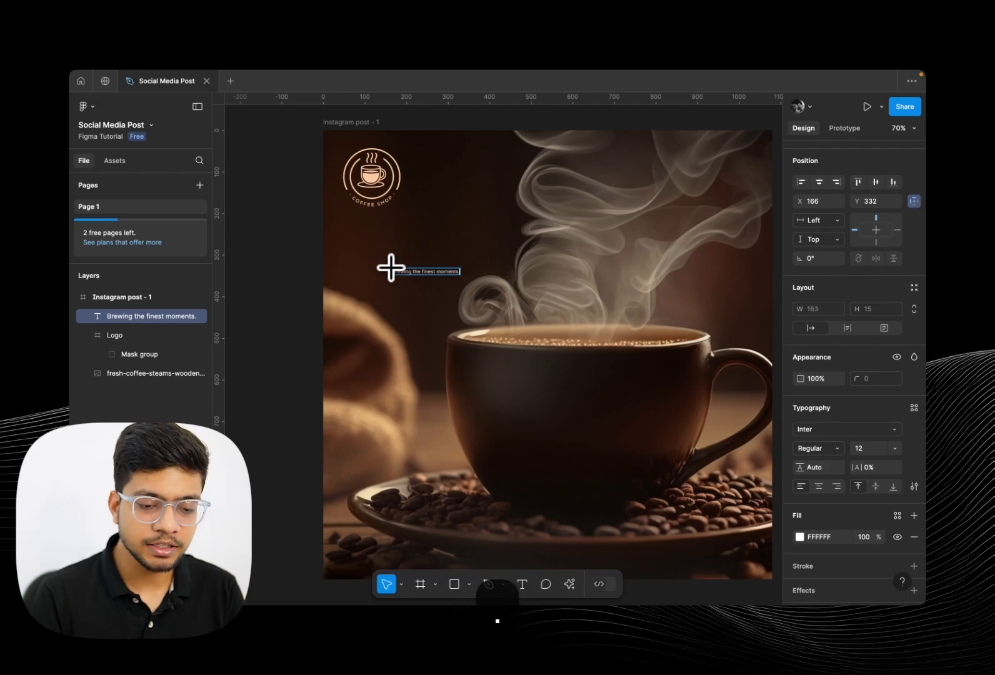
Capitalise the words so the text reads "Brewing The Finest Moments."
{"action": "scroll", "coordinate": [444, 278], "scroll_direction": "up", "scroll_amount": 5}
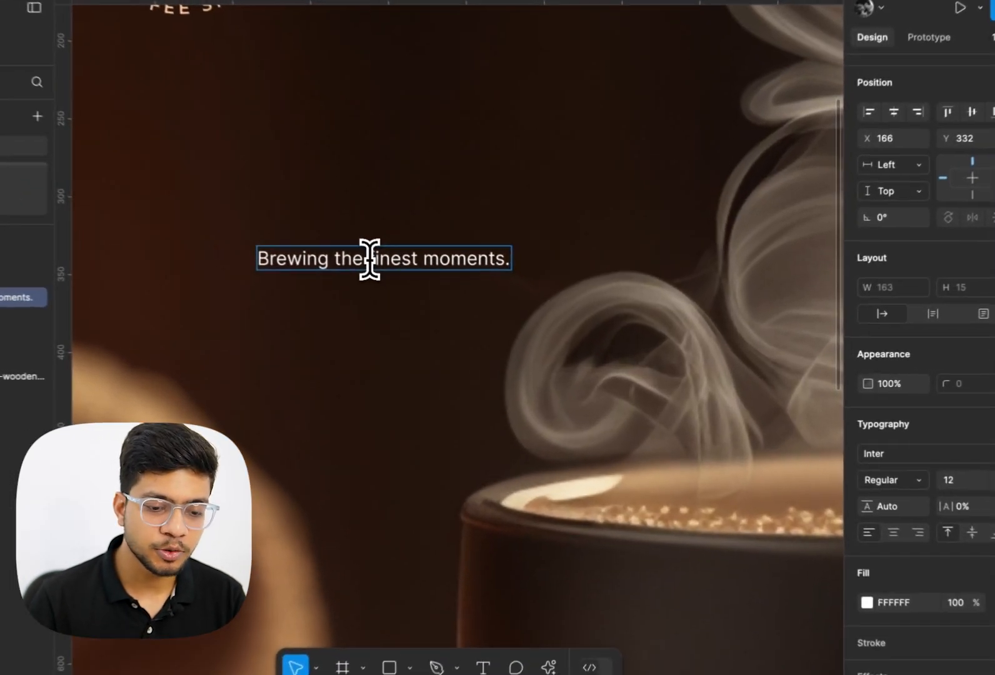
{"action": "double_click", "coordinate": [370, 258]}
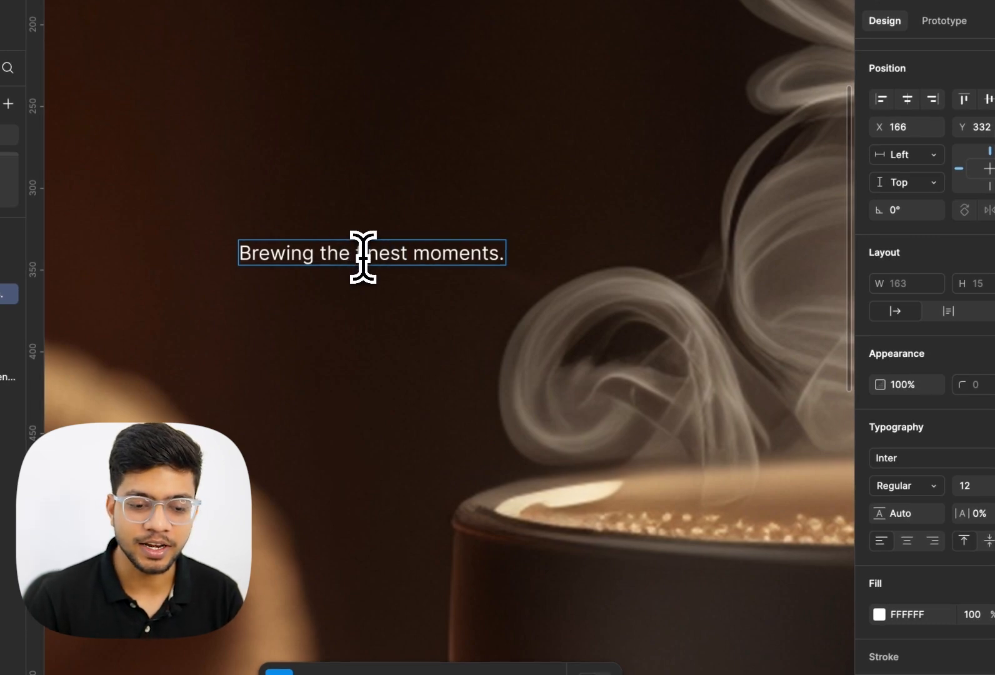
{"action": "key", "text": "BackSpace"}
{"action": "type", "text": "F"}
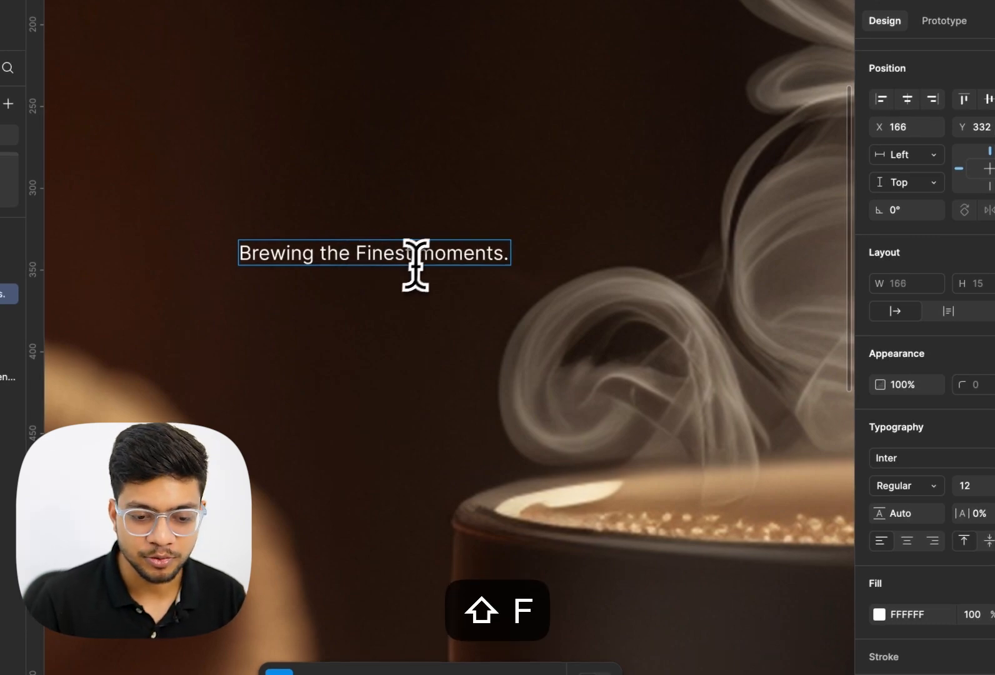
Change the text's font to Instrument Serif after searching the font list for "ins"
{"action": "key", "text": "super+a"}
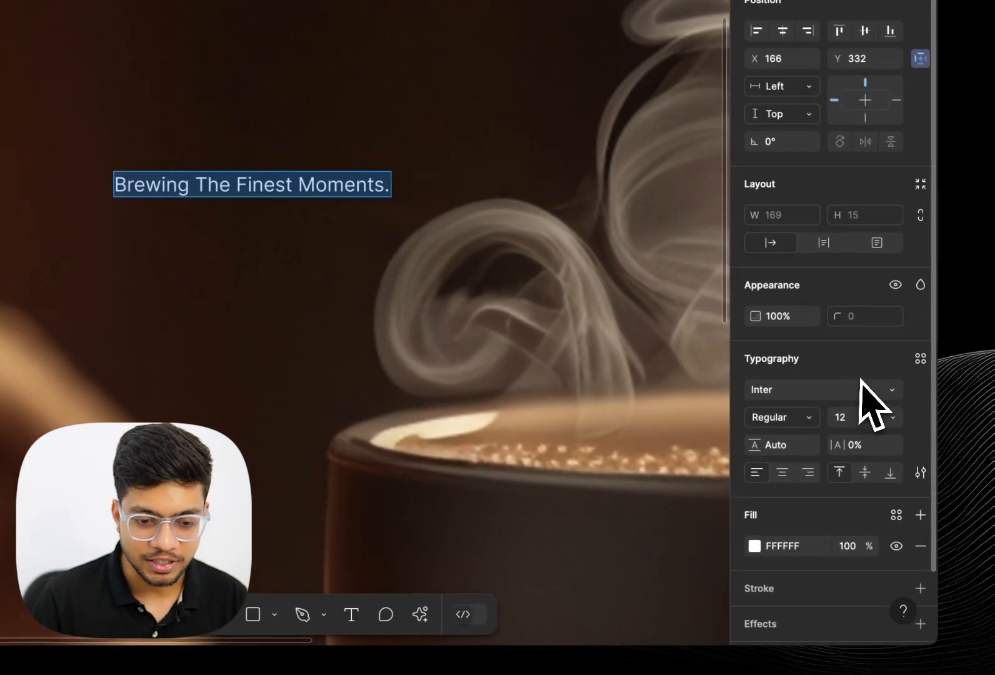
{"action": "left_click", "coordinate": [989, 458]}
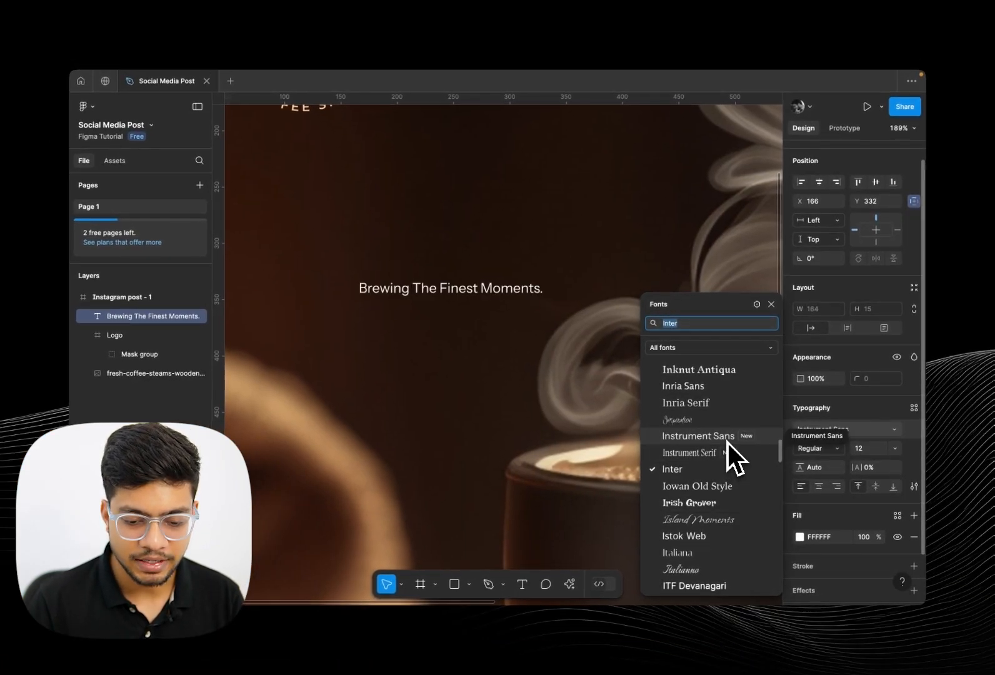
{"action": "scroll", "coordinate": [725, 450], "scroll_direction": "down", "scroll_amount": 5}
{"action": "scroll", "coordinate": [724, 464], "scroll_direction": "down", "scroll_amount": 5}
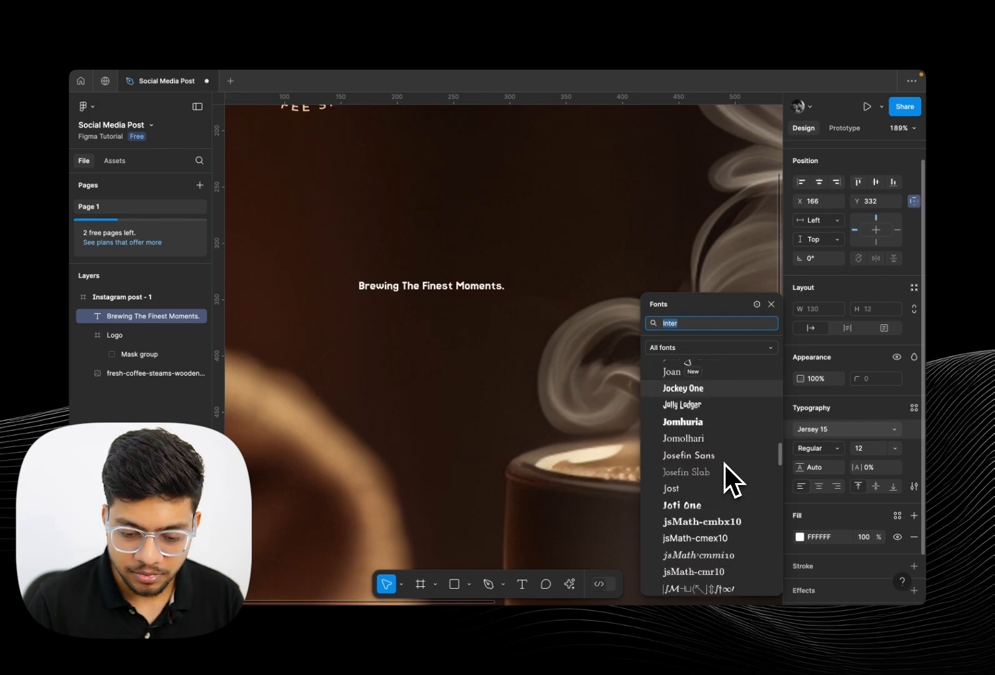
{"action": "scroll", "coordinate": [724, 464], "scroll_direction": "up", "scroll_amount": 10}
{"action": "scroll", "coordinate": [724, 465], "scroll_direction": "up", "scroll_amount": 5}
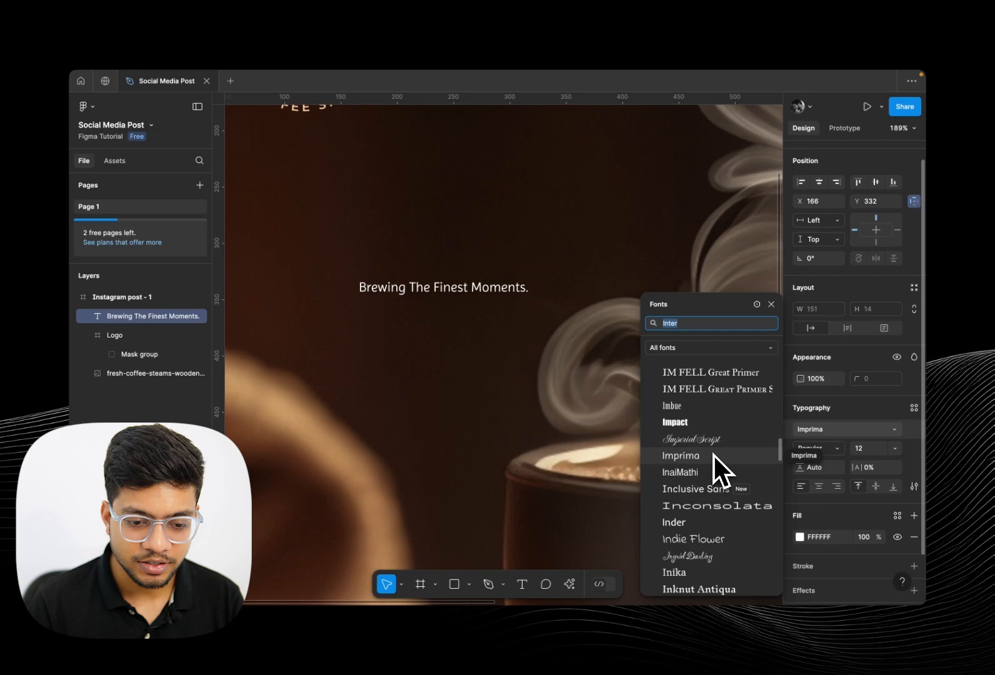
{"action": "scroll", "coordinate": [717, 474], "scroll_direction": "up", "scroll_amount": 5}
{"action": "scroll", "coordinate": [718, 476], "scroll_direction": "up", "scroll_amount": 8}
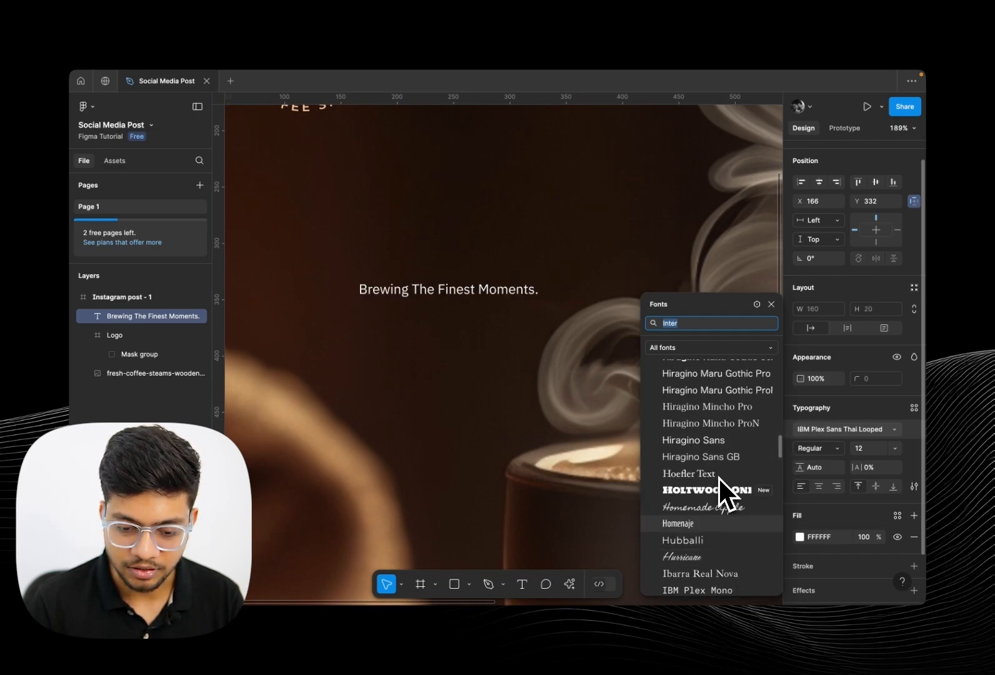
{"action": "scroll", "coordinate": [718, 476], "scroll_direction": "up", "scroll_amount": 1}
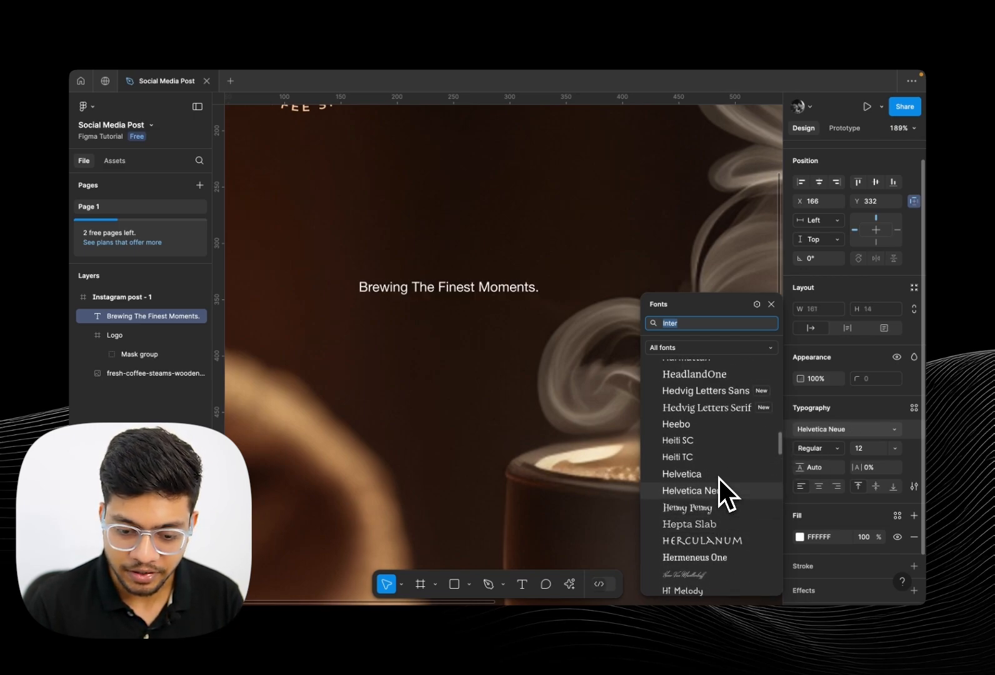
{"action": "type", "text": "ins"}
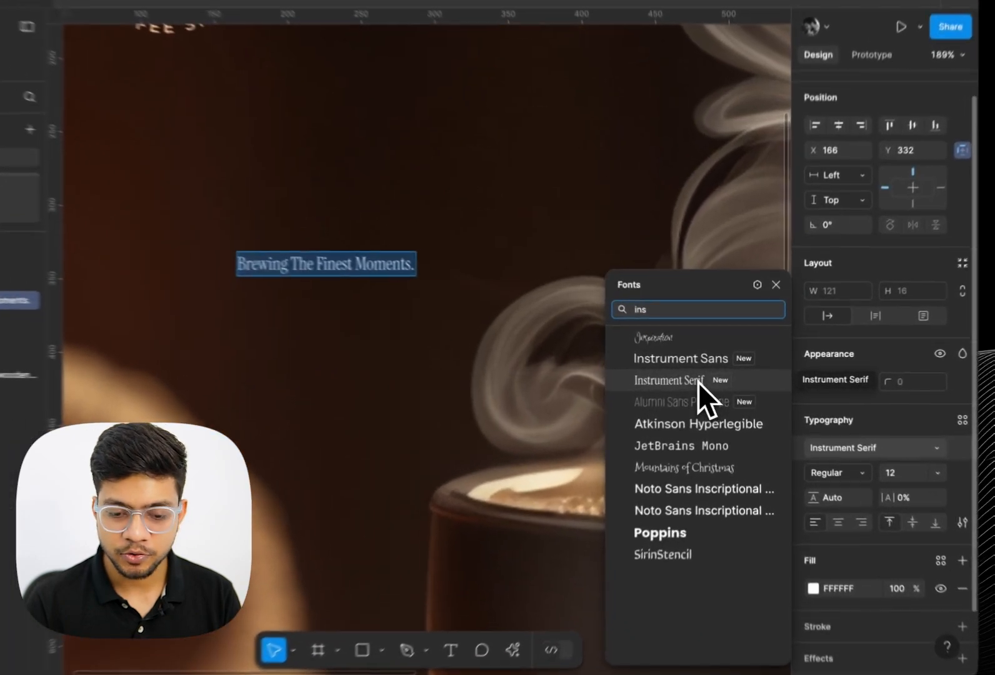
{"action": "left_click", "coordinate": [712, 378]}
Set the text's font size to 80
{"action": "left_click", "coordinate": [868, 447]}
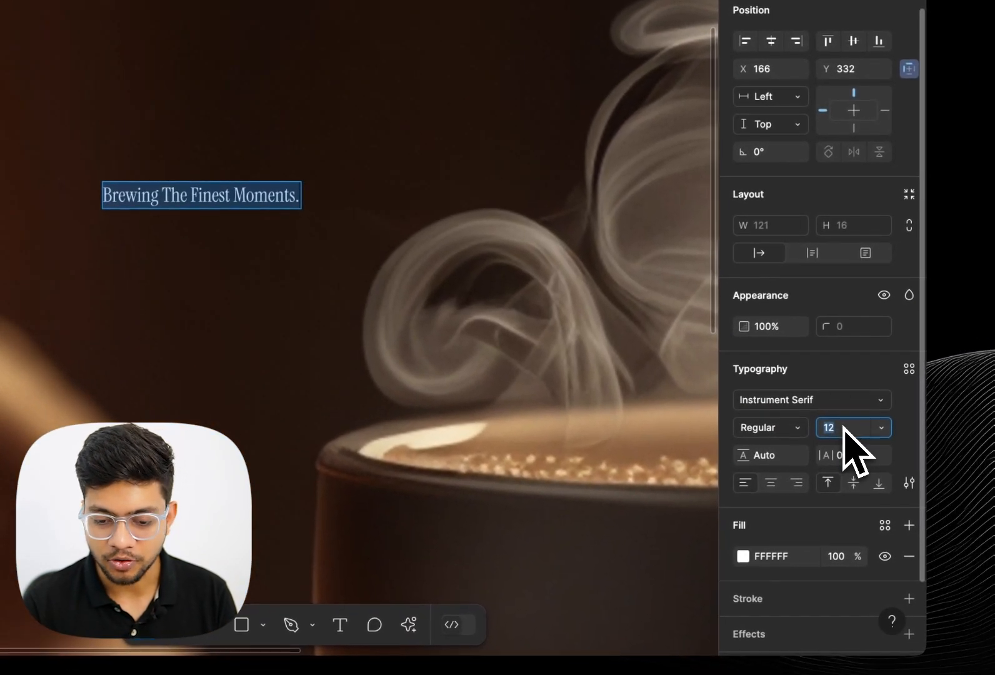
{"action": "type", "text": "400"}
{"action": "key", "text": "Return"}
{"action": "scroll", "coordinate": [563, 424], "scroll_direction": "down", "scroll_amount": 10}
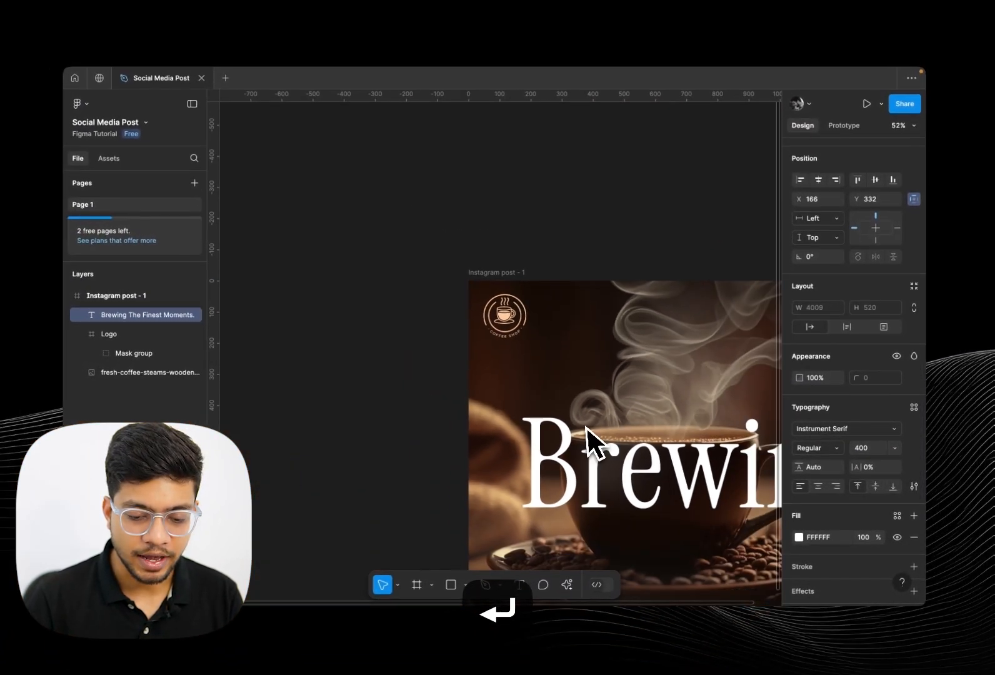
{"action": "scroll", "coordinate": [563, 424], "scroll_direction": "right", "scroll_amount": 1}
{"action": "left_click", "coordinate": [867, 448]}
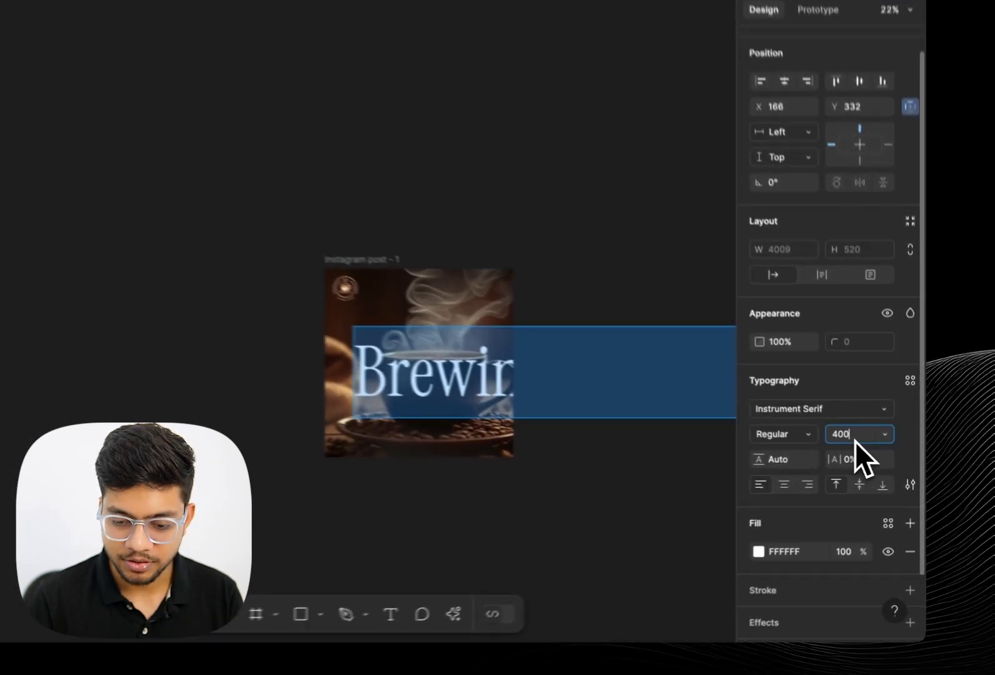
{"action": "type", "text": "40"}
{"action": "key", "text": "Return"}
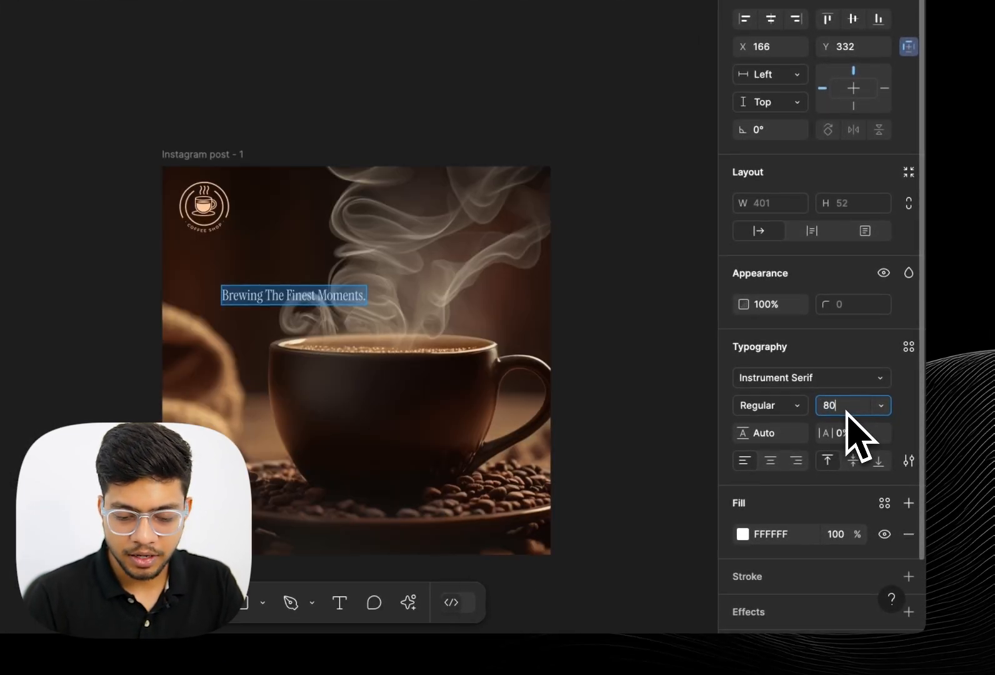
{"action": "type", "text": "80"}
{"action": "key", "text": "Return"}
Move the headline to the post's lower-left corner, set on two lines
{"action": "left_click_drag", "start_coordinate": [445, 212], "coordinate": [402, 380]}
{"action": "left_click", "coordinate": [538, 314]}
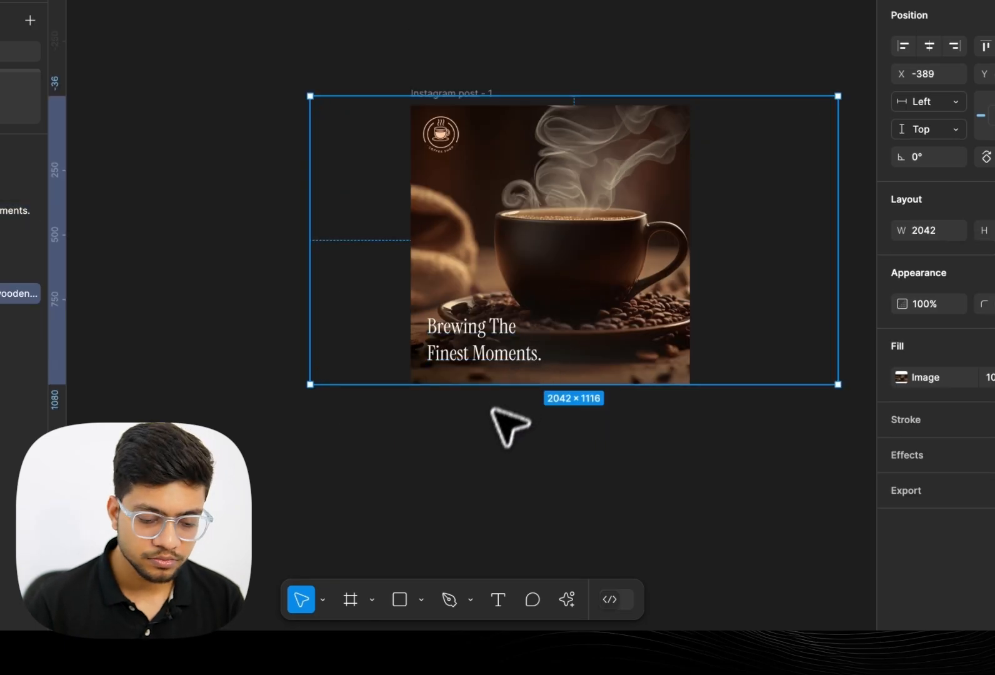
{"action": "left_click", "coordinate": [485, 436]}
{"action": "scroll", "coordinate": [483, 439], "scroll_direction": "up", "scroll_amount": 3}
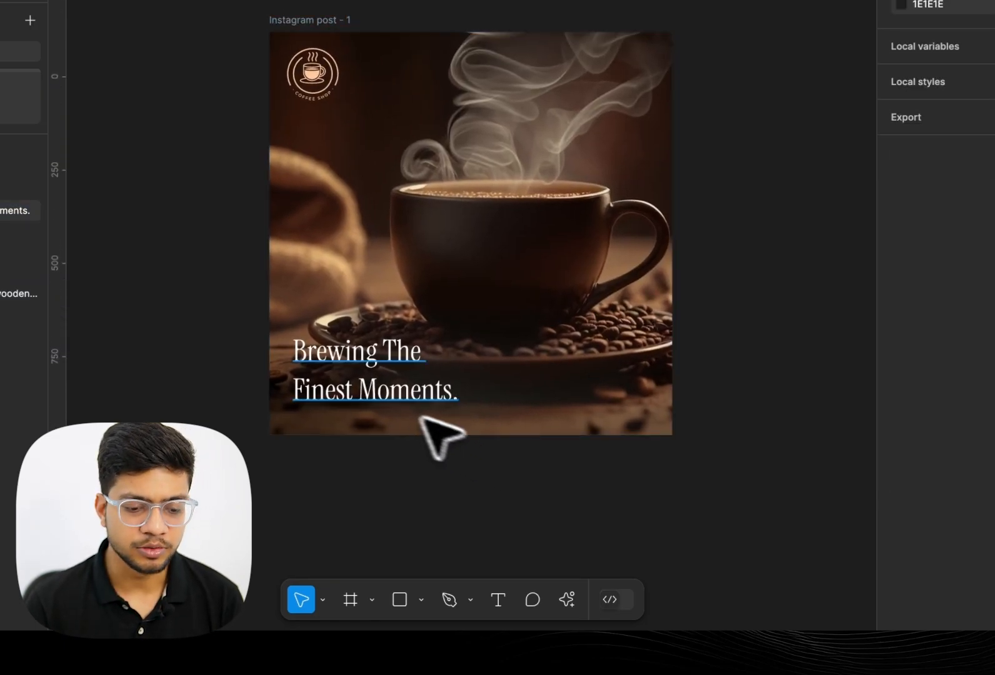
{"action": "left_click", "coordinate": [381, 400]}
{"action": "scroll", "coordinate": [400, 382], "scroll_direction": "up", "scroll_amount": 3}
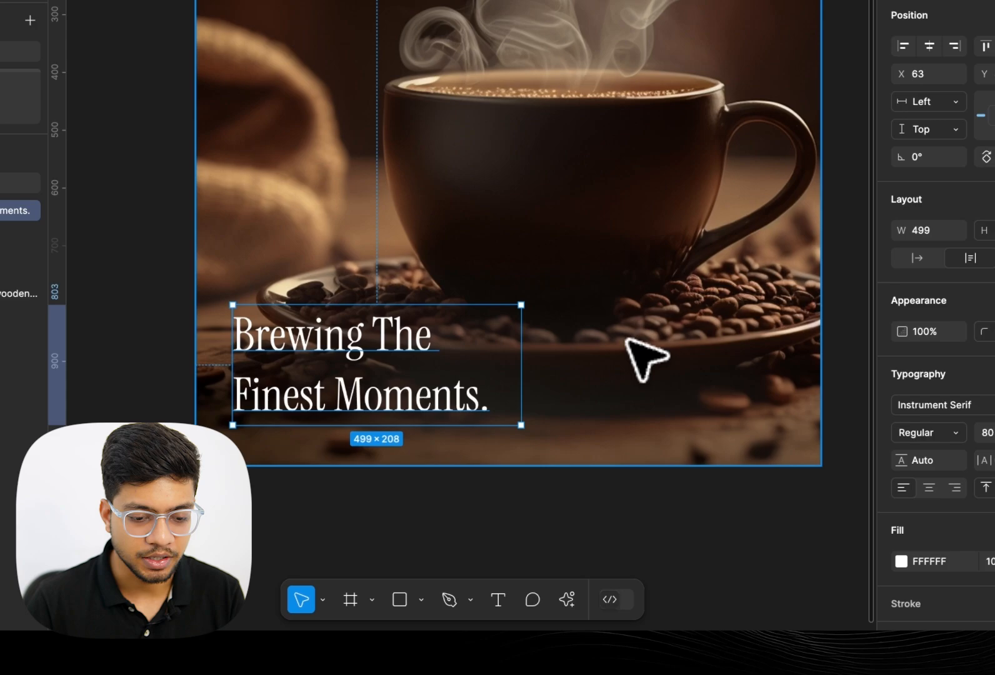
{"action": "scroll", "coordinate": [627, 341], "scroll_direction": "down", "scroll_amount": 5}
{"action": "left_click", "coordinate": [645, 440]}
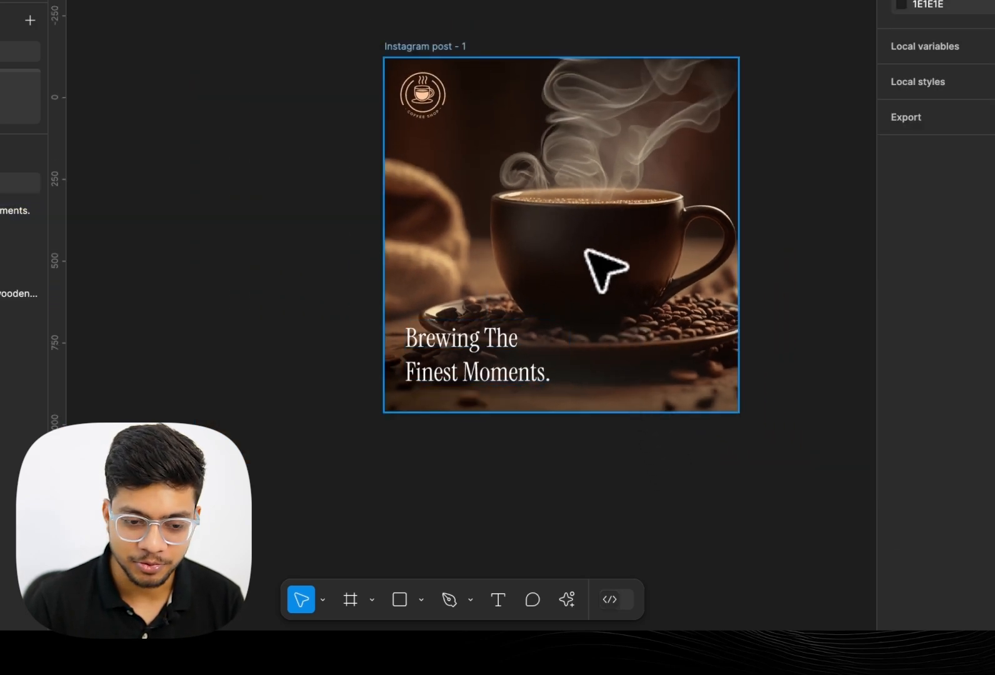
Draw a 1080 × 1080 rectangle over the post and place it just above the coffee photo layer
{"action": "left_click", "coordinate": [399, 599]}
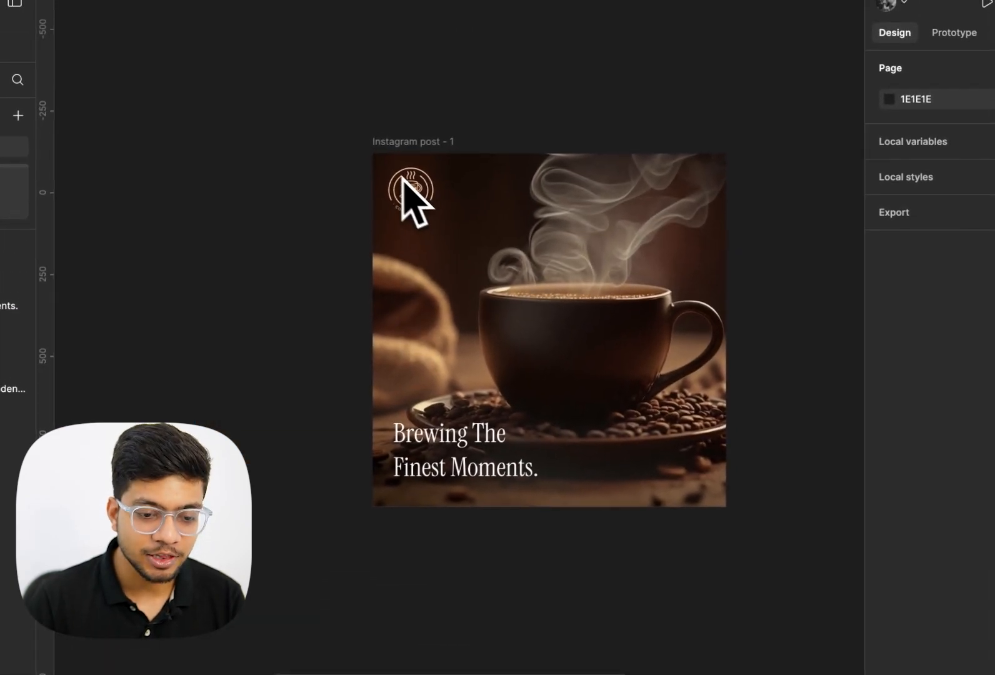
{"action": "left_click_drag", "start_coordinate": [371, 158], "coordinate": [723, 511]}
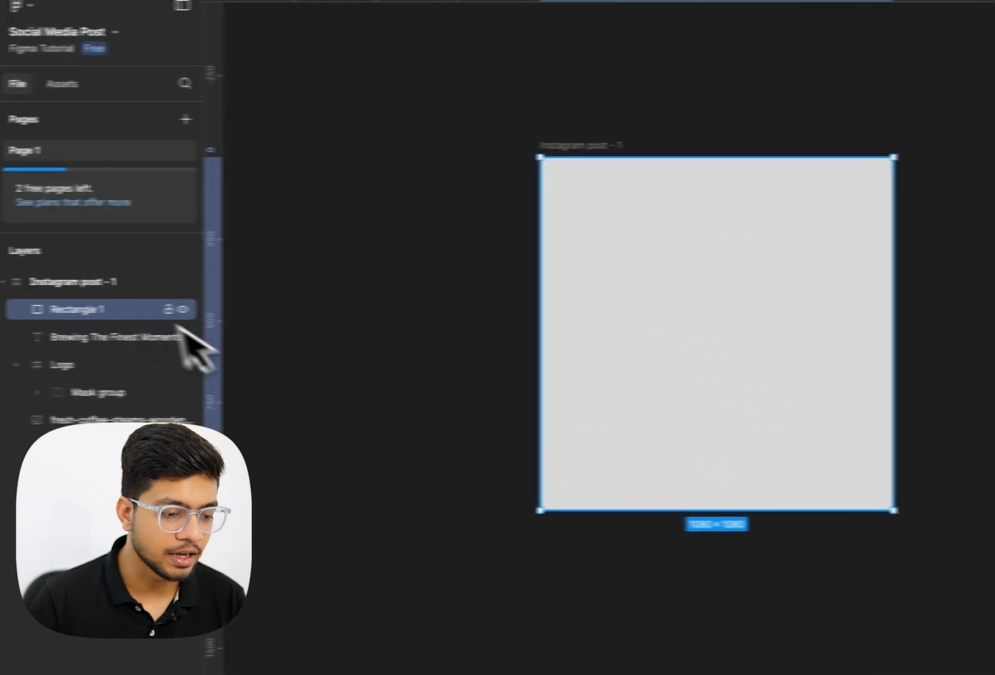
{"action": "left_click_drag", "start_coordinate": [150, 309], "coordinate": [150, 419]}
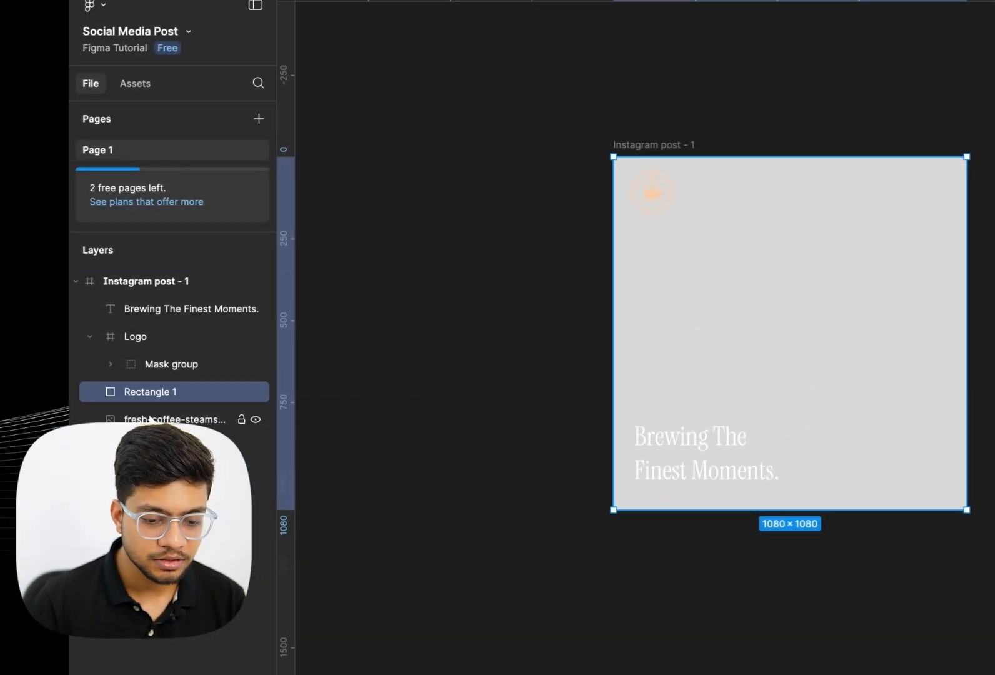
Give the overlay rectangle a linear gradient fill running diagonally from the lower-left to the upper-right corner
{"action": "left_click", "coordinate": [769, 464]}
{"action": "left_click_drag", "start_coordinate": [537, 311], "coordinate": [528, 538]}
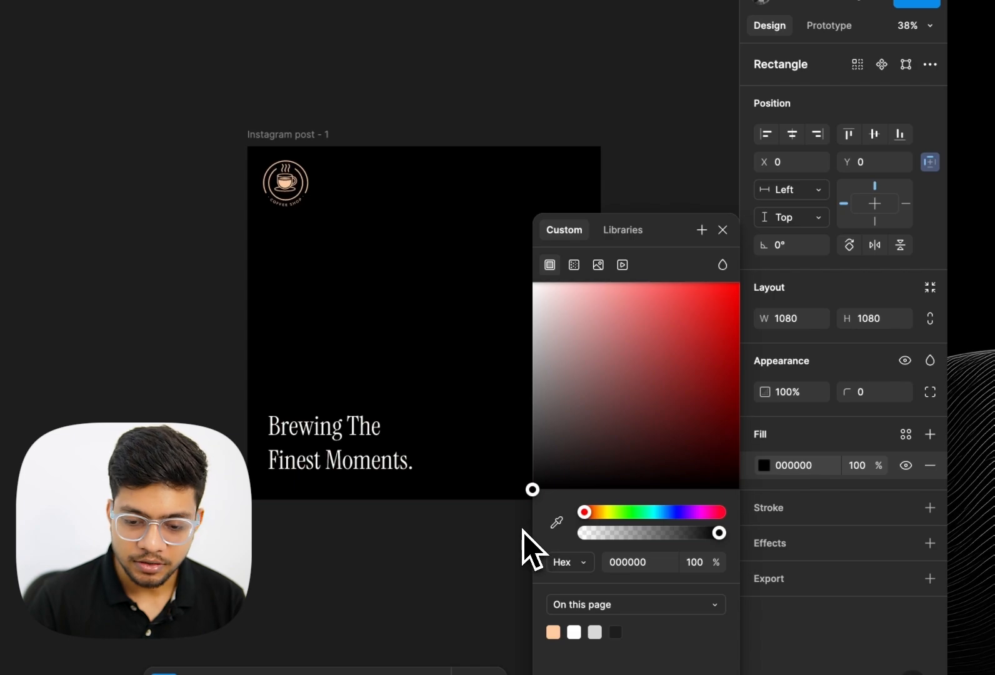
{"action": "left_click", "coordinate": [574, 265]}
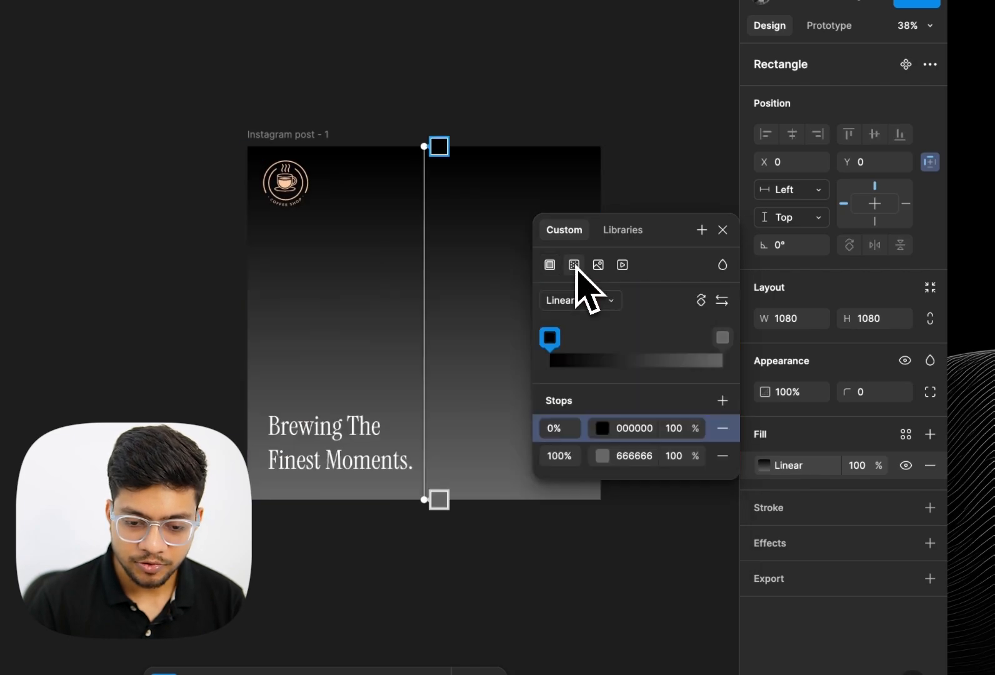
{"action": "left_click_drag", "start_coordinate": [424, 146], "coordinate": [276, 486]}
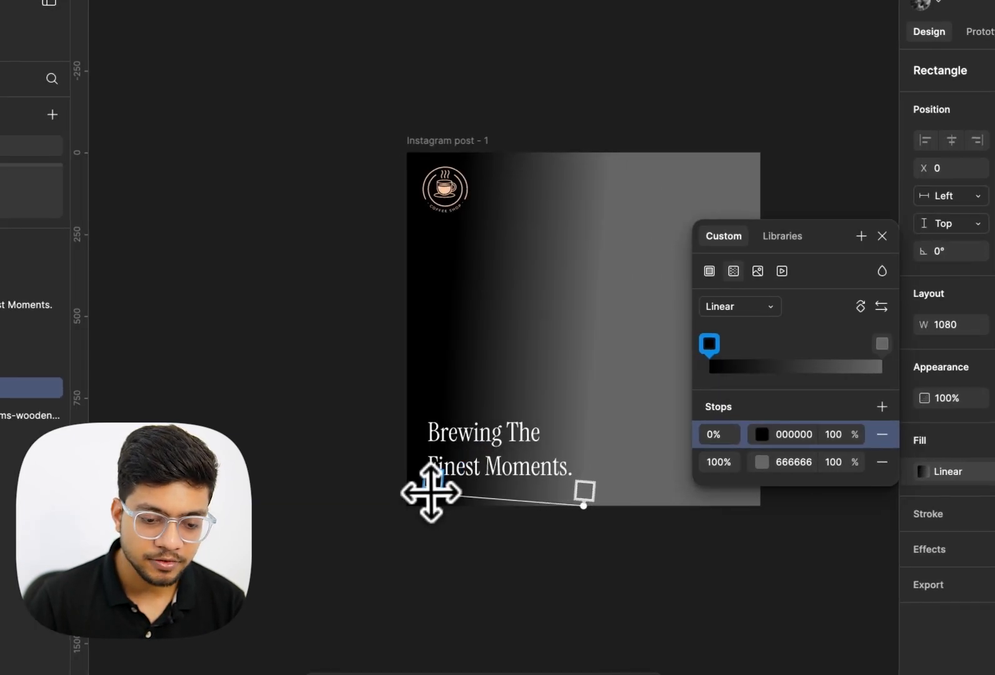
{"action": "scroll", "coordinate": [447, 500], "scroll_direction": "right", "scroll_amount": 3}
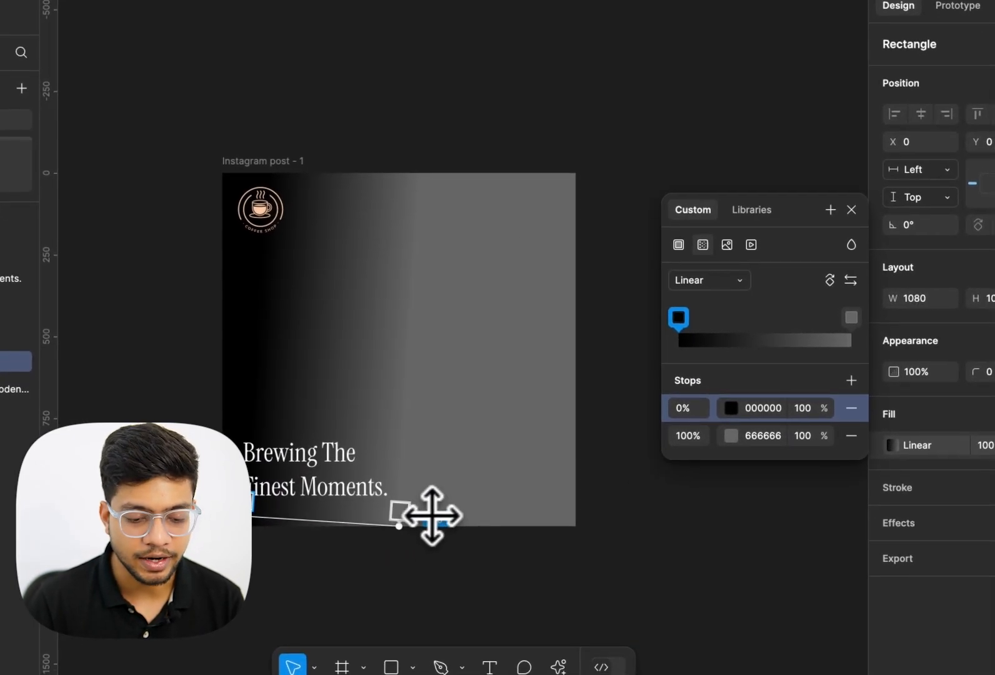
{"action": "left_click_drag", "start_coordinate": [427, 552], "coordinate": [572, 191]}
Set the gradient's end stop to white FFFFFF at 0% opacity
{"action": "left_click", "coordinate": [730, 435]}
{"action": "left_click_drag", "start_coordinate": [453, 386], "coordinate": [389, 211]}
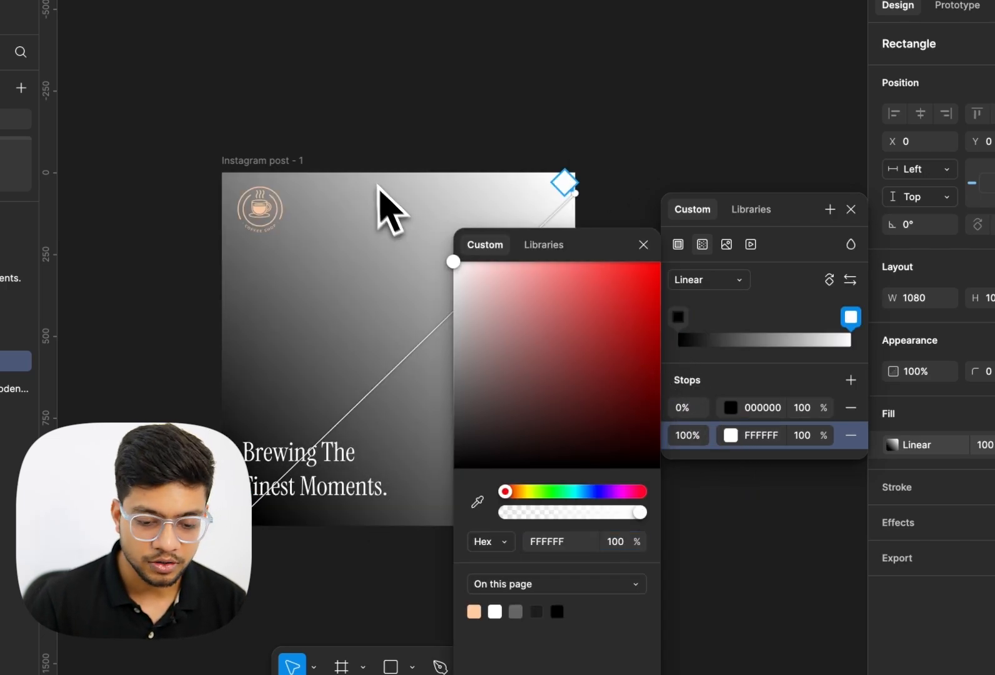
{"action": "left_click_drag", "start_coordinate": [641, 513], "coordinate": [438, 511]}
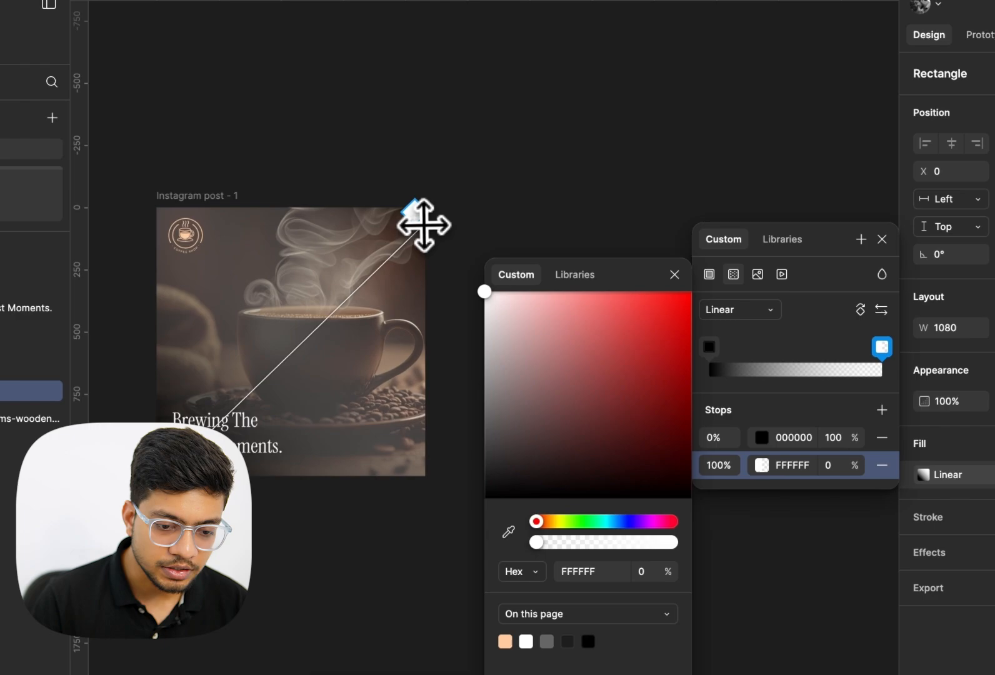
Move the gradient's end handle and slide its end stop inward along the gradient
{"action": "left_click_drag", "start_coordinate": [422, 224], "coordinate": [423, 304]}
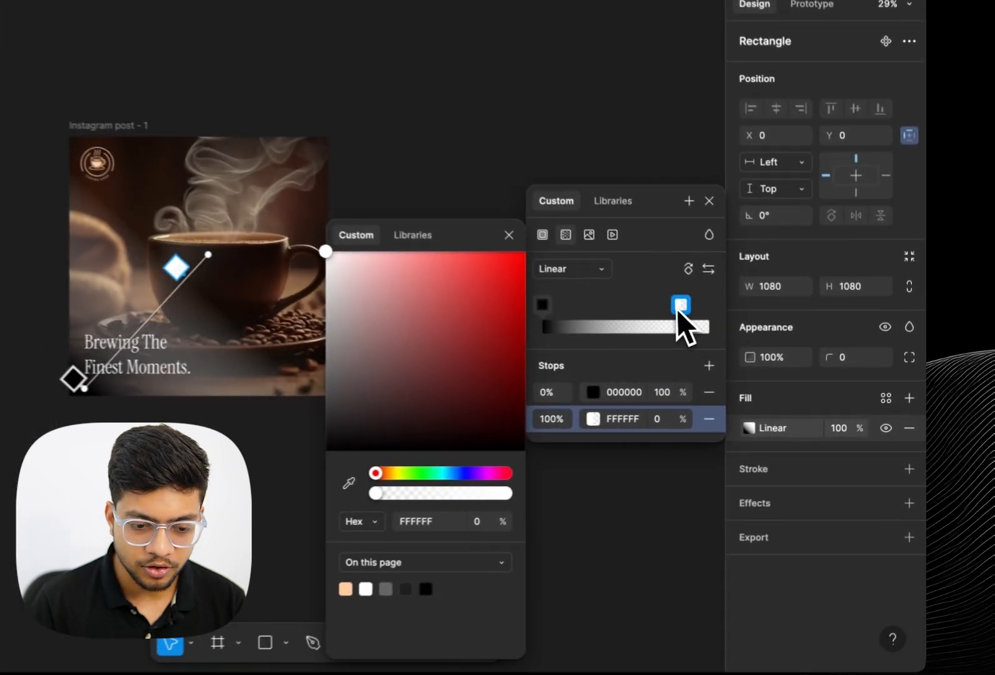
{"action": "left_click_drag", "start_coordinate": [769, 344], "coordinate": [720, 347]}
{"action": "left_click_drag", "start_coordinate": [629, 306], "coordinate": [651, 311]}
Set the rectangle's gradient fill opacity to 50%
{"action": "left_click", "coordinate": [841, 430]}
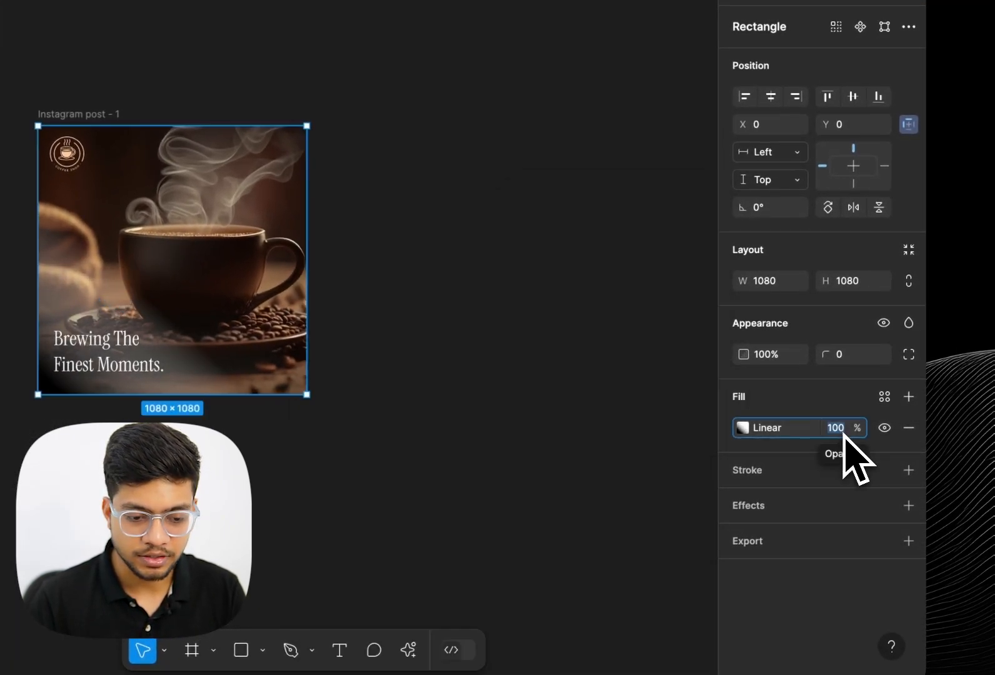
{"action": "type", "text": "50"}
{"action": "key", "text": "Return"}
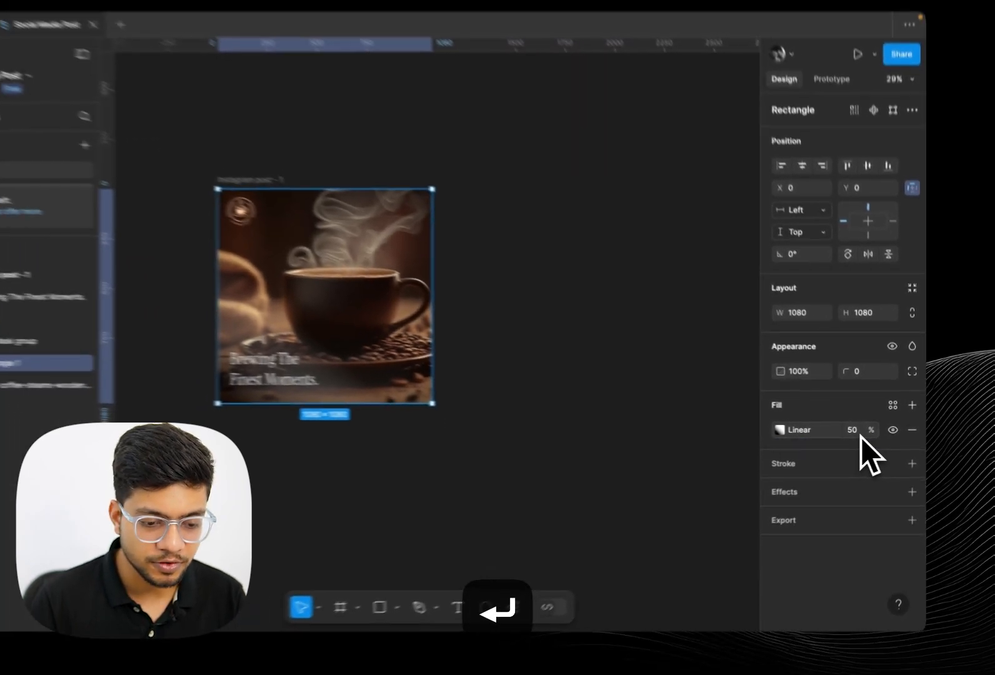
Change the gradient end stop's colour to 464646, keeping it at 68%
{"action": "scroll", "coordinate": [75, 392], "scroll_direction": "up", "scroll_amount": 5}
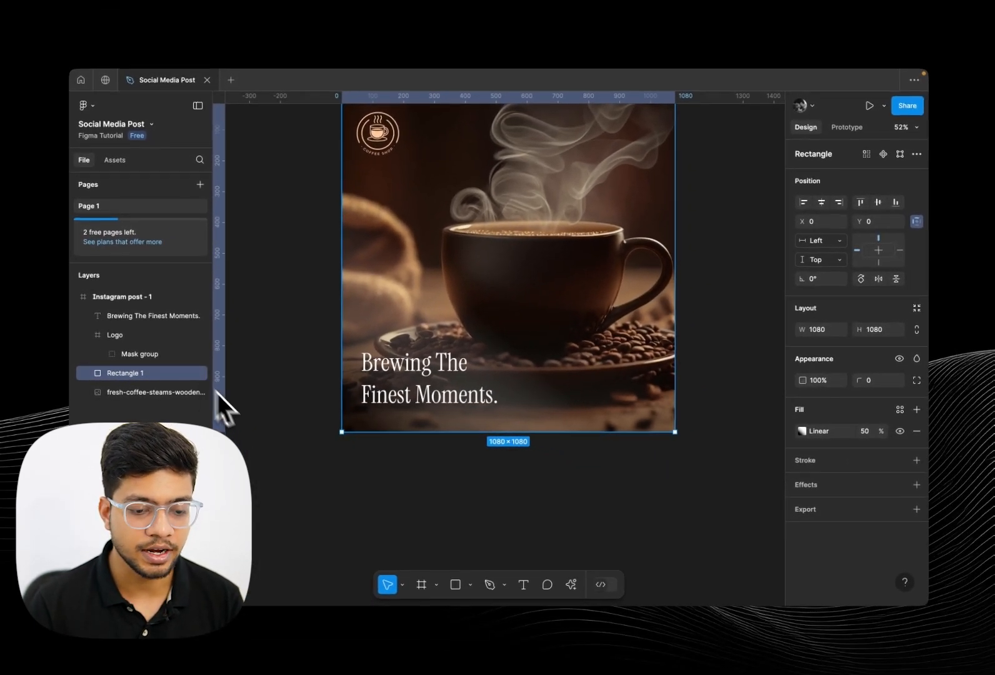
{"action": "scroll", "coordinate": [268, 430], "scroll_direction": "down", "scroll_amount": 3}
{"action": "scroll", "coordinate": [269, 430], "scroll_direction": "left", "scroll_amount": 1}
{"action": "scroll", "coordinate": [268, 429], "scroll_direction": "up", "scroll_amount": 1}
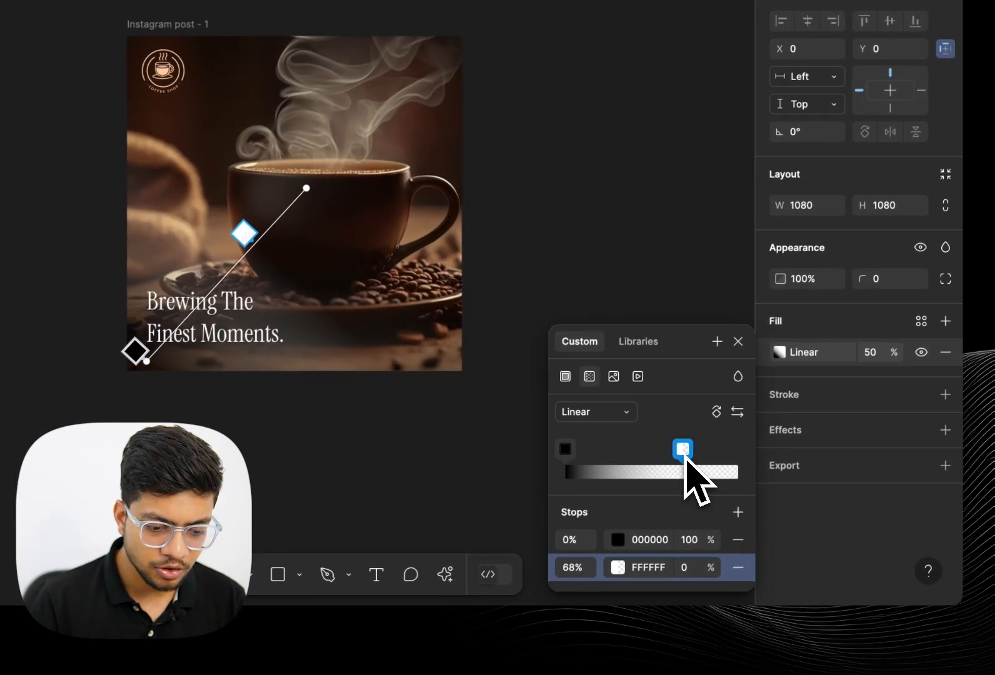
{"action": "left_click", "coordinate": [732, 497]}
{"action": "left_click_drag", "start_coordinate": [497, 376], "coordinate": [443, 418]}
{"action": "scroll", "coordinate": [497, 409], "scroll_direction": "down", "scroll_amount": 4}
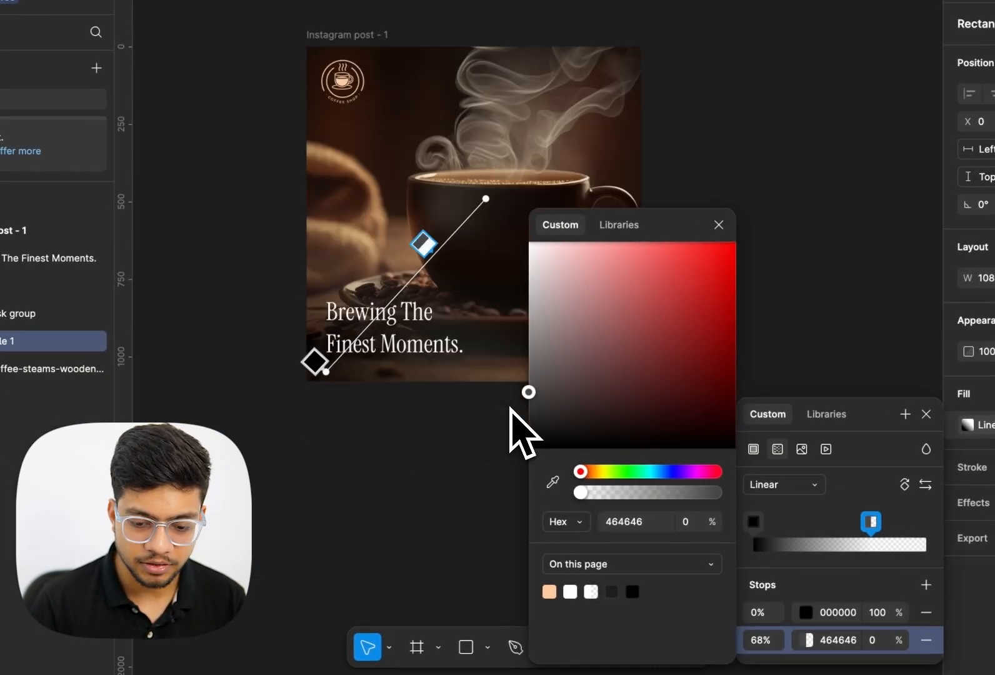
{"action": "scroll", "coordinate": [459, 362], "scroll_direction": "up", "scroll_amount": 2}
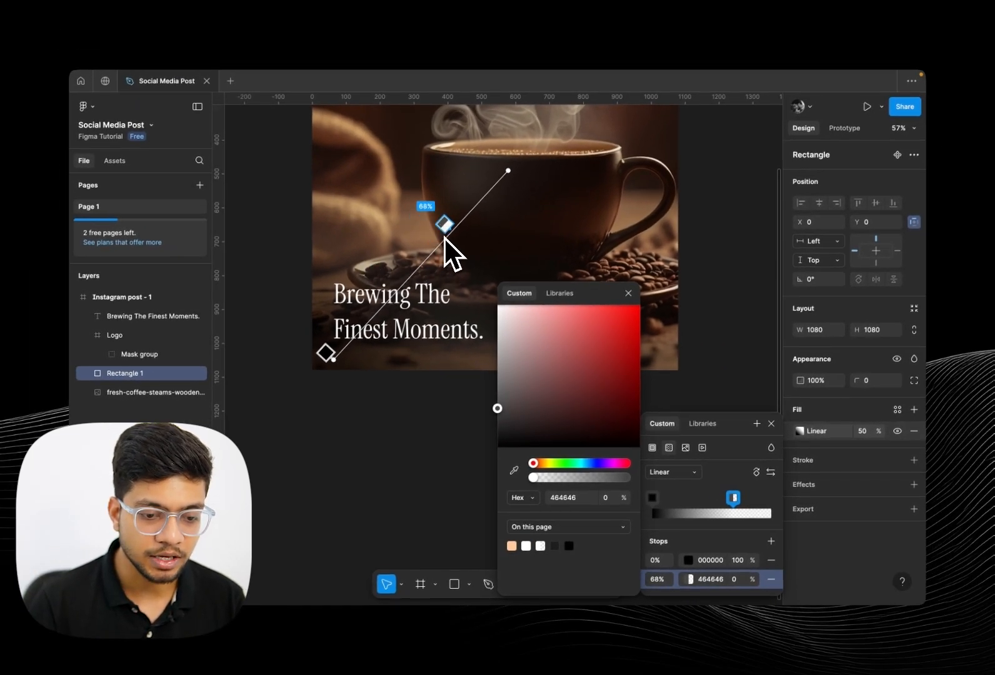
{"action": "scroll", "coordinate": [445, 238], "scroll_direction": "up", "scroll_amount": 2}
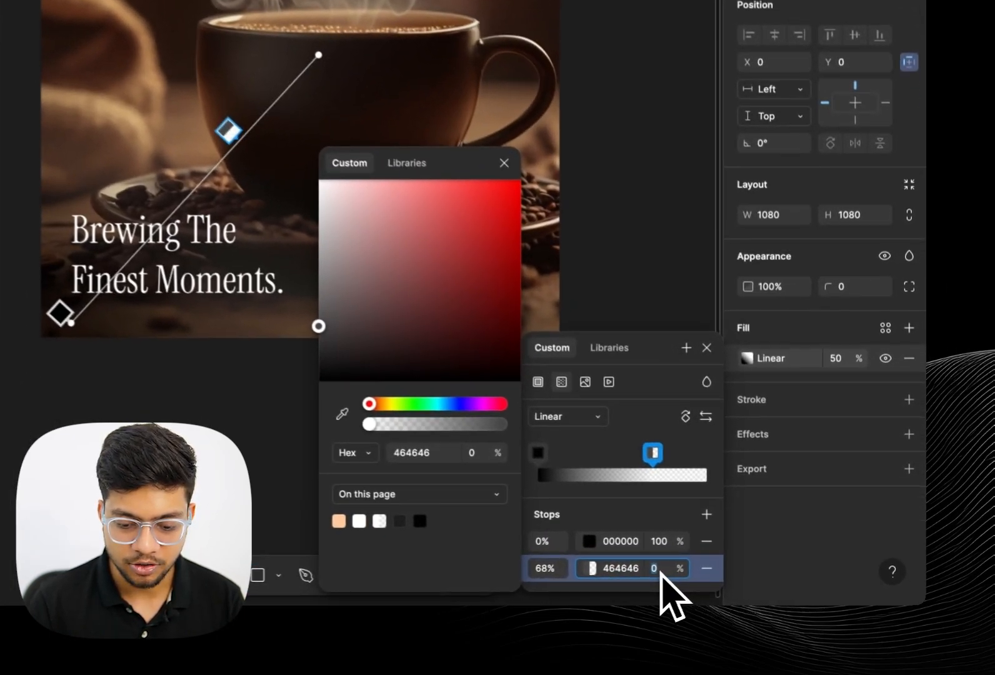
{"action": "left_click", "coordinate": [734, 578]}
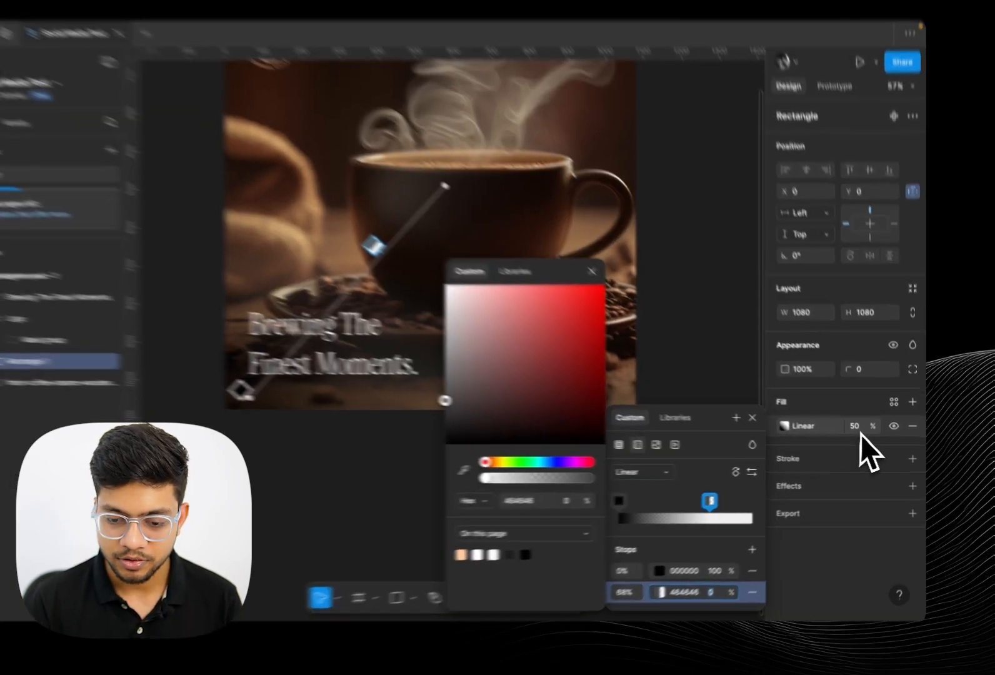
Set the rectangle's gradient fill opacity to 100%
{"action": "left_click", "coordinate": [861, 433]}
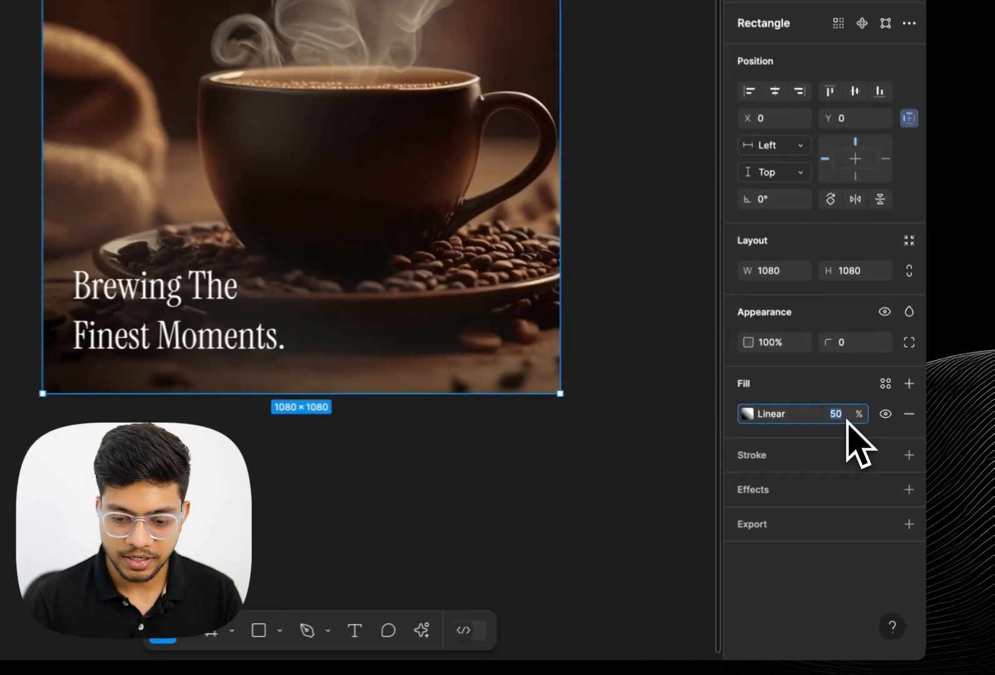
{"action": "type", "text": "100"}
{"action": "key", "text": "Return"}
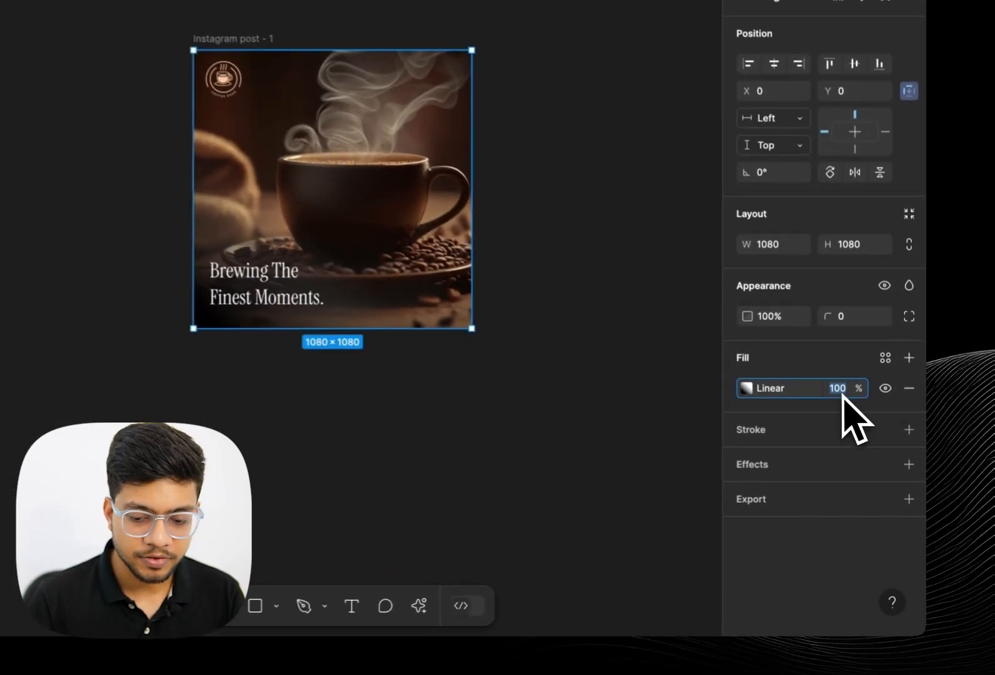
Select the Instagram post frame and duplicate it
{"action": "left_click", "coordinate": [480, 373]}
{"action": "left_click", "coordinate": [431, 337]}
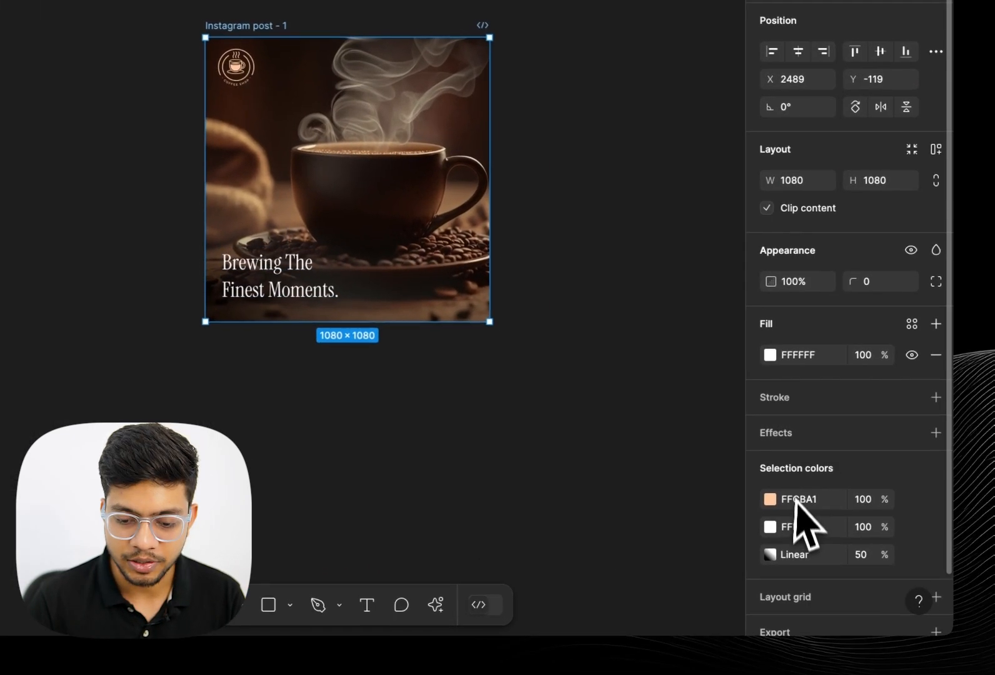
{"action": "scroll", "coordinate": [838, 523], "scroll_direction": "down", "scroll_amount": 2}
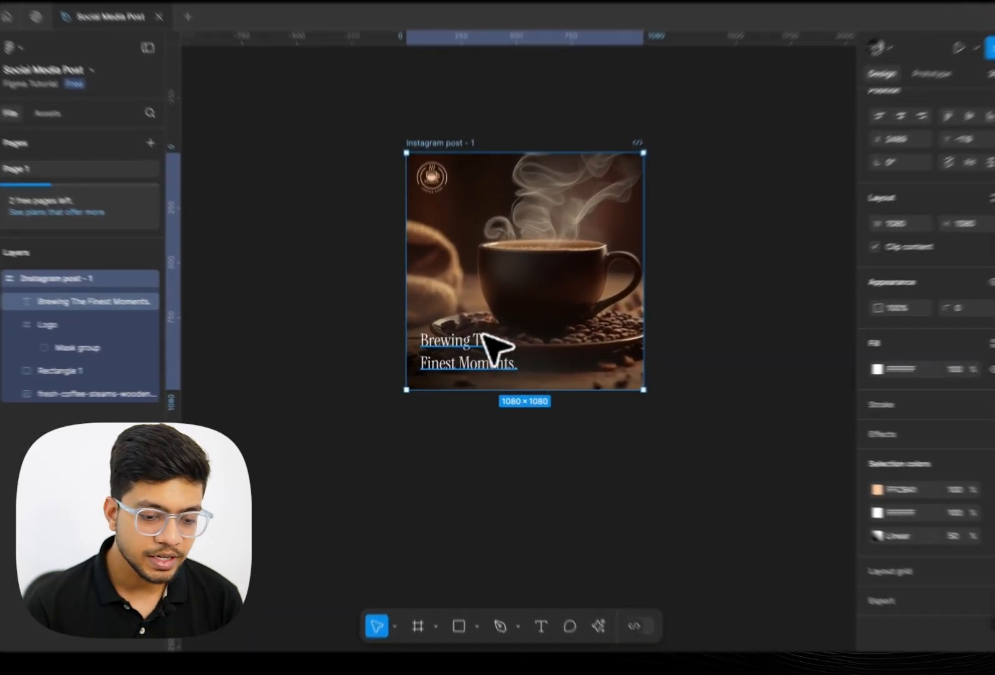
{"action": "left_click", "coordinate": [490, 341]}
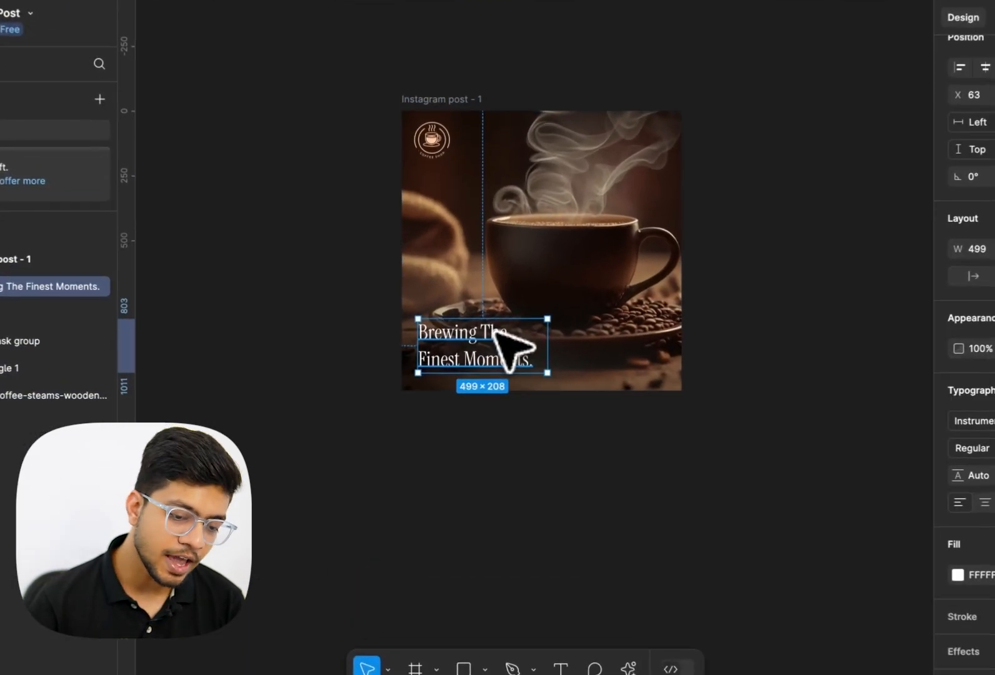
{"action": "left_click", "coordinate": [623, 357]}
{"action": "left_click", "coordinate": [408, 445]}
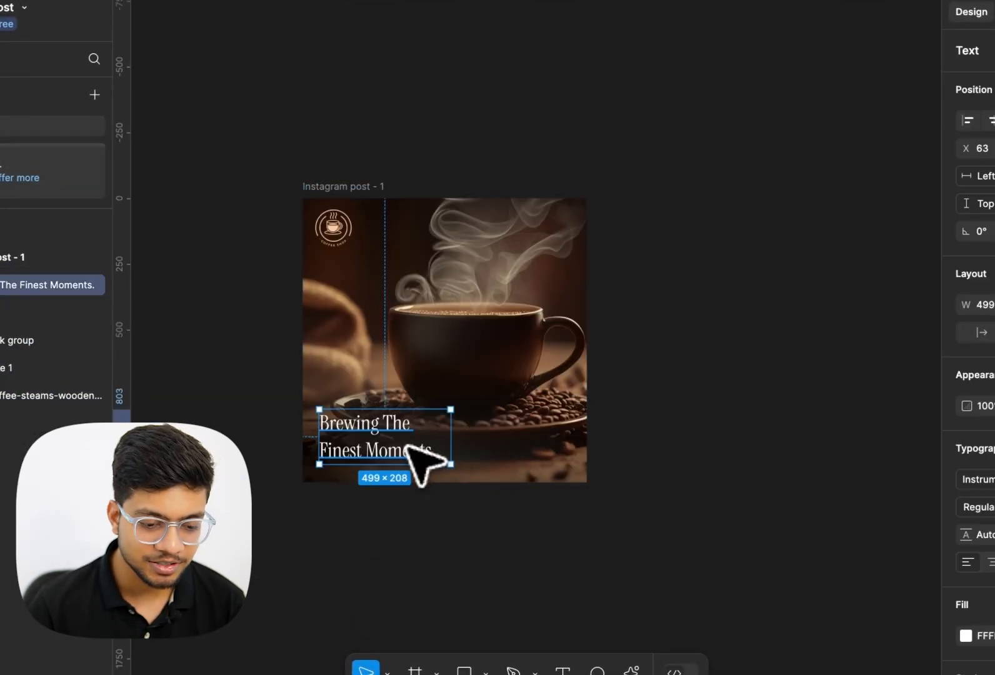
{"action": "left_click", "coordinate": [342, 236]}
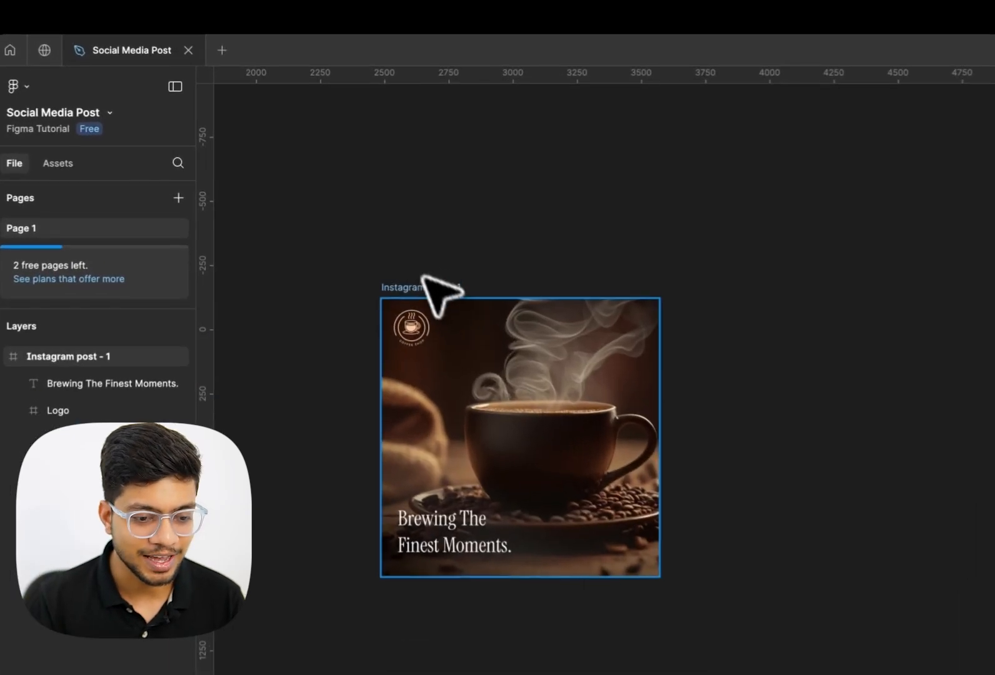
{"action": "left_click", "coordinate": [375, 248]}
{"action": "key", "text": "ctrl+d"}
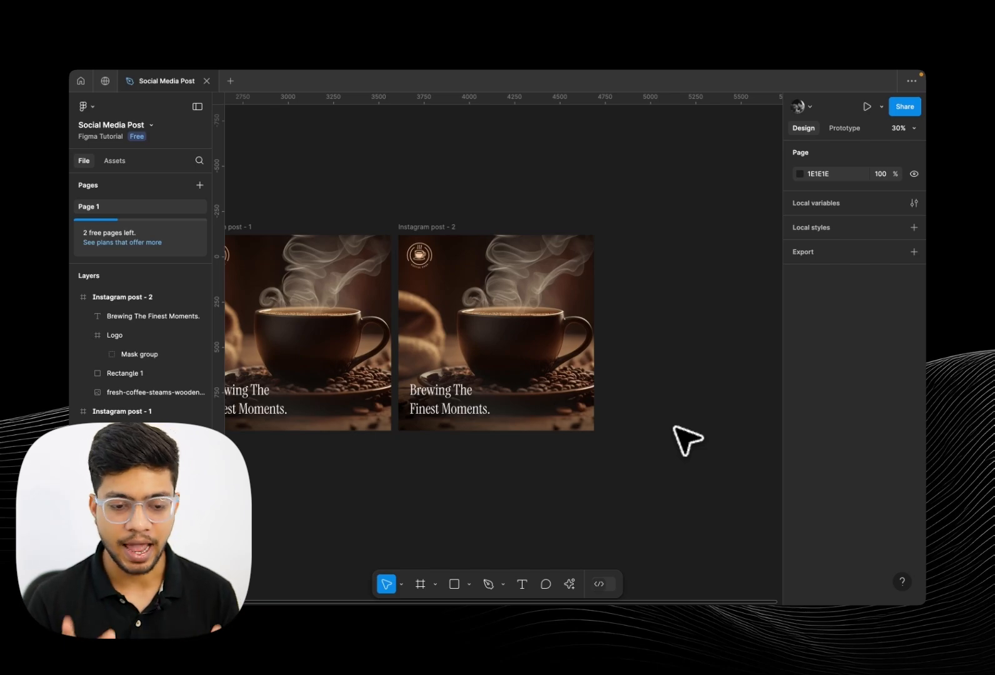
Widen the duplicated frame and stretch the coffee photo inside it to fill the new width
{"action": "left_click", "coordinate": [450, 227]}
{"action": "left_click_drag", "start_coordinate": [594, 285], "coordinate": [698, 287]}
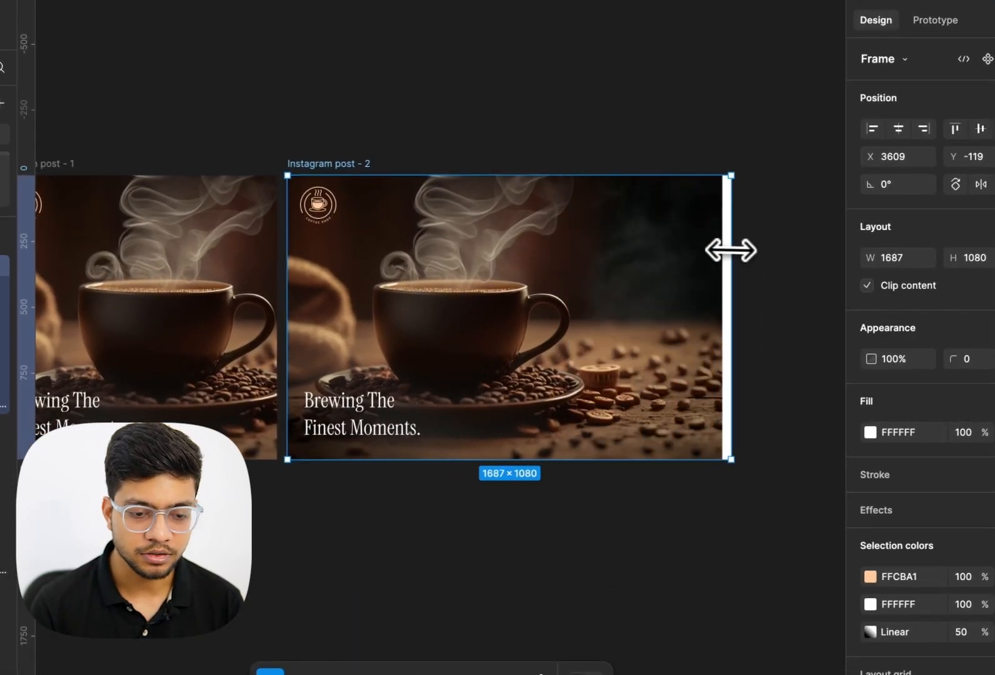
{"action": "double_click", "coordinate": [582, 317]}
{"action": "left_click_drag", "start_coordinate": [509, 314], "coordinate": [611, 311]}
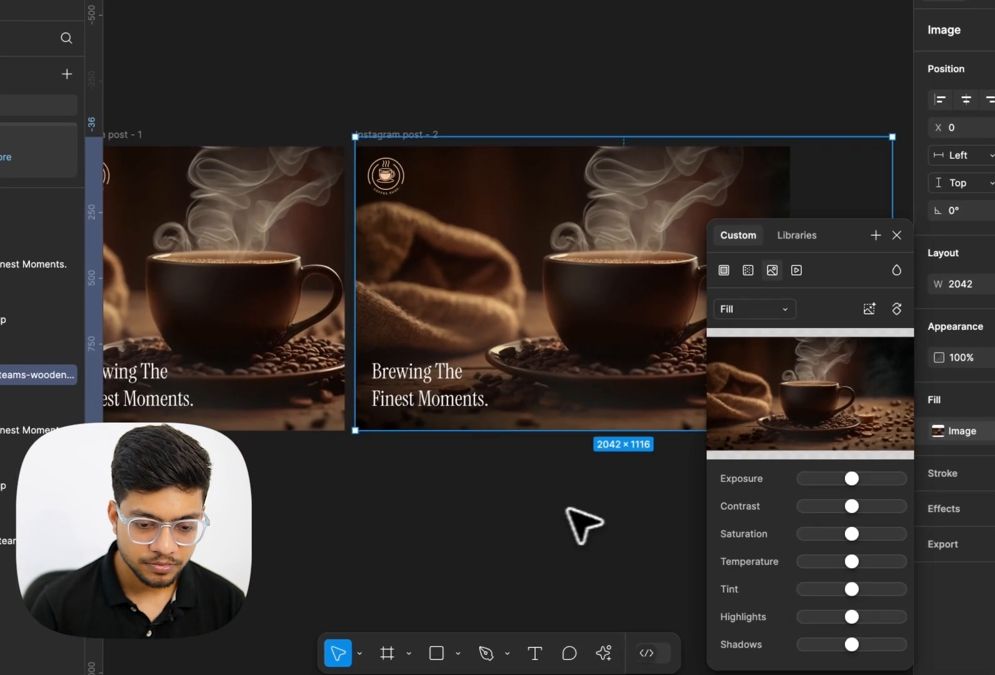
Stretch the gradient rectangle across the wide frame to 1653 px width
{"action": "left_click", "coordinate": [500, 538]}
{"action": "scroll", "coordinate": [500, 437], "scroll_direction": "right", "scroll_amount": 2}
{"action": "double_click", "coordinate": [463, 329]}
{"action": "key", "text": "Escape"}
{"action": "left_click_drag", "start_coordinate": [537, 362], "coordinate": [689, 361]}
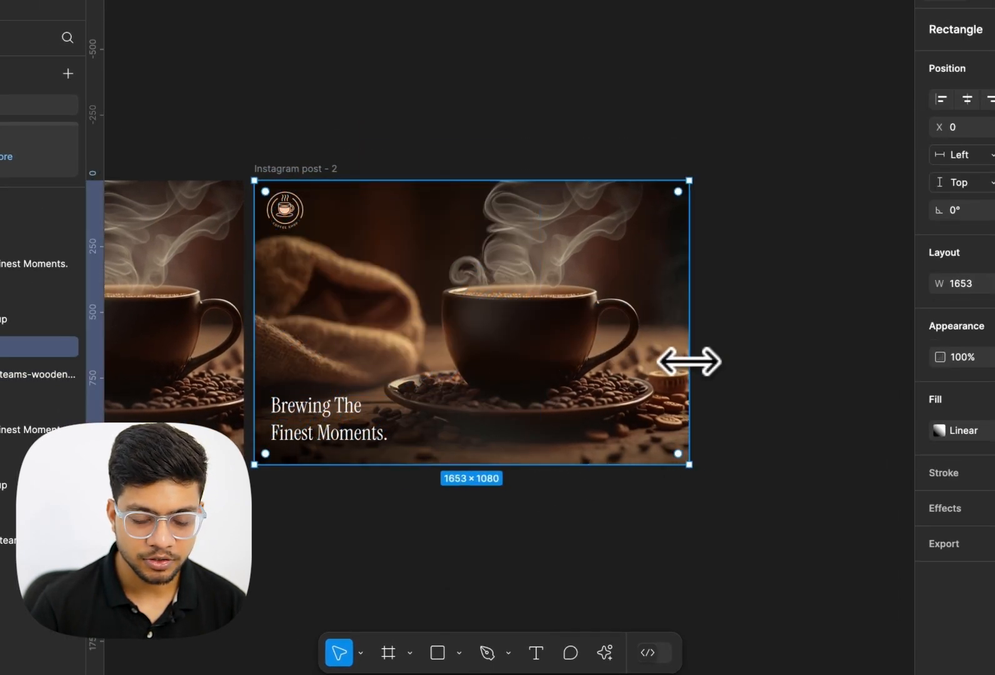
Reposition the logo in the wide frame's top-left corner
{"action": "left_click", "coordinate": [337, 419]}
{"action": "left_click", "coordinate": [287, 206]}
{"action": "left_click_drag", "start_coordinate": [287, 206], "coordinate": [656, 210]}
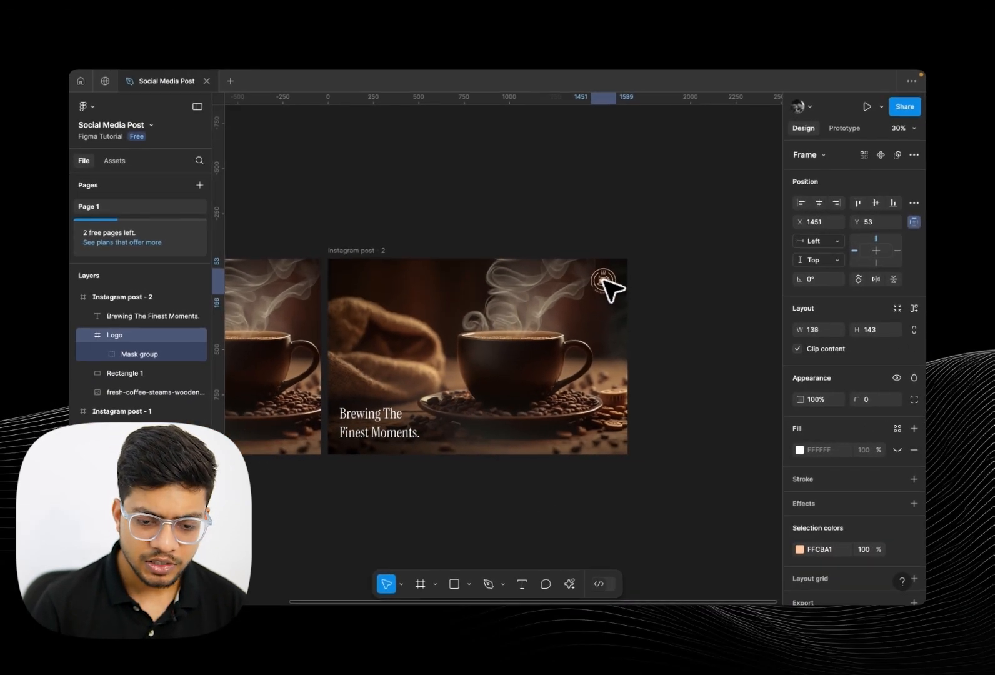
{"action": "left_click_drag", "start_coordinate": [602, 280], "coordinate": [349, 276]}
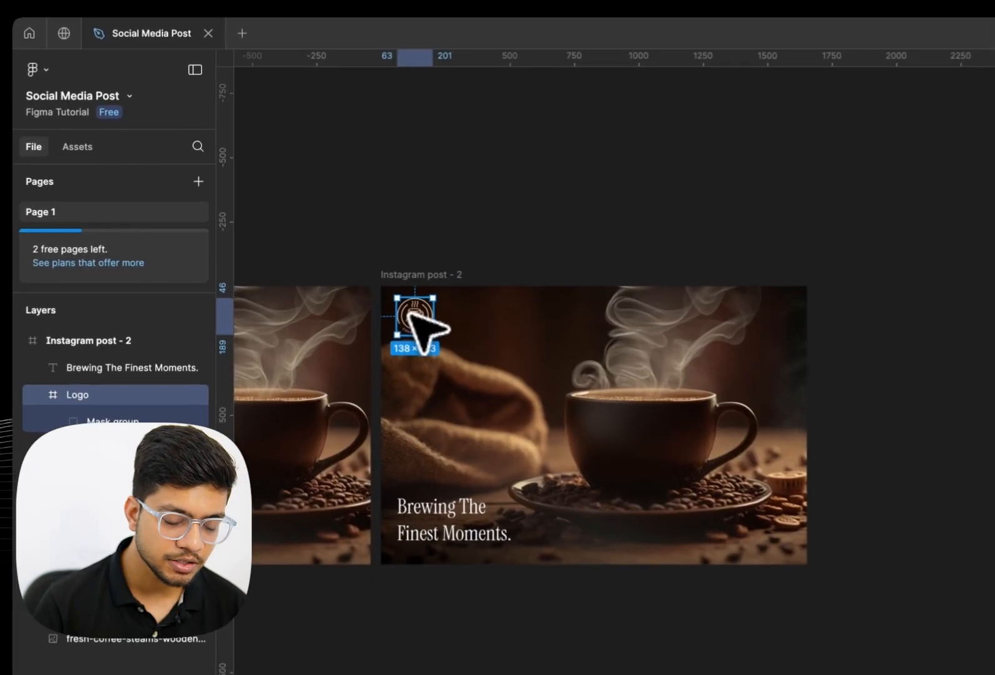
{"action": "scroll", "coordinate": [356, 289], "scroll_direction": "up", "scroll_amount": 5}
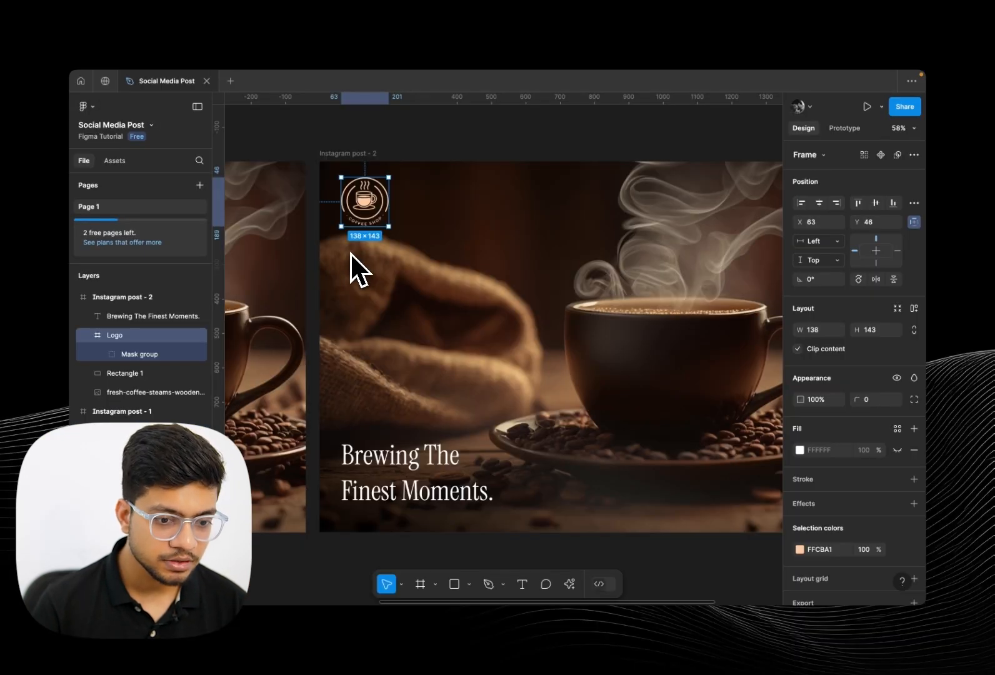
{"action": "scroll", "coordinate": [436, 282], "scroll_direction": "up", "scroll_amount": 3}
{"action": "scroll", "coordinate": [355, 203], "scroll_direction": "up", "scroll_amount": 1}
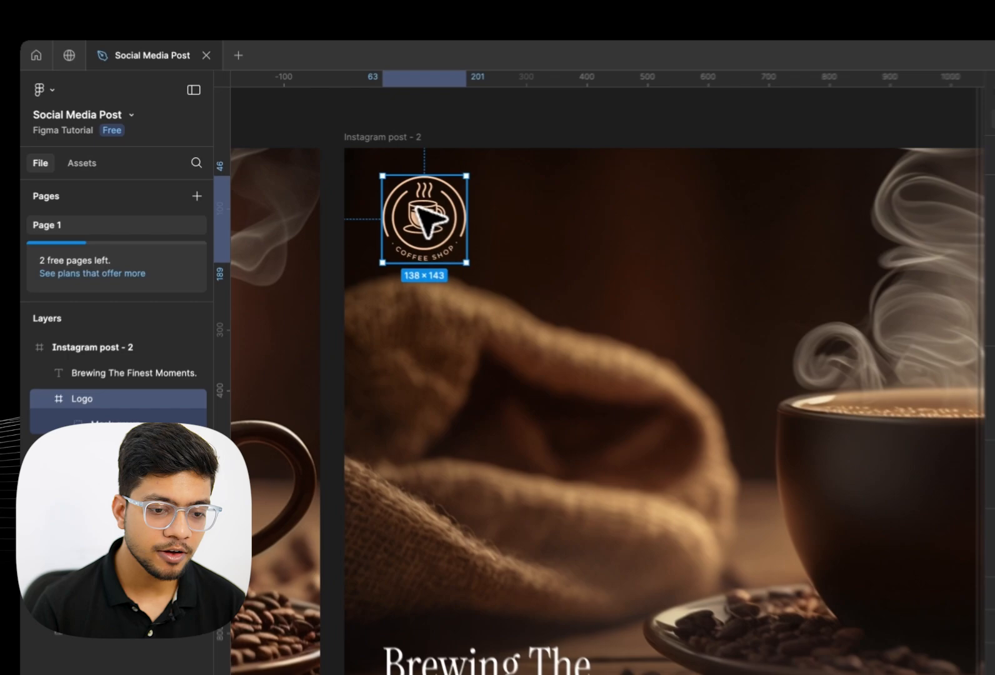
{"action": "left_click_drag", "start_coordinate": [361, 192], "coordinate": [360, 195]}
{"action": "left_click_drag", "start_coordinate": [444, 228], "coordinate": [447, 237]}
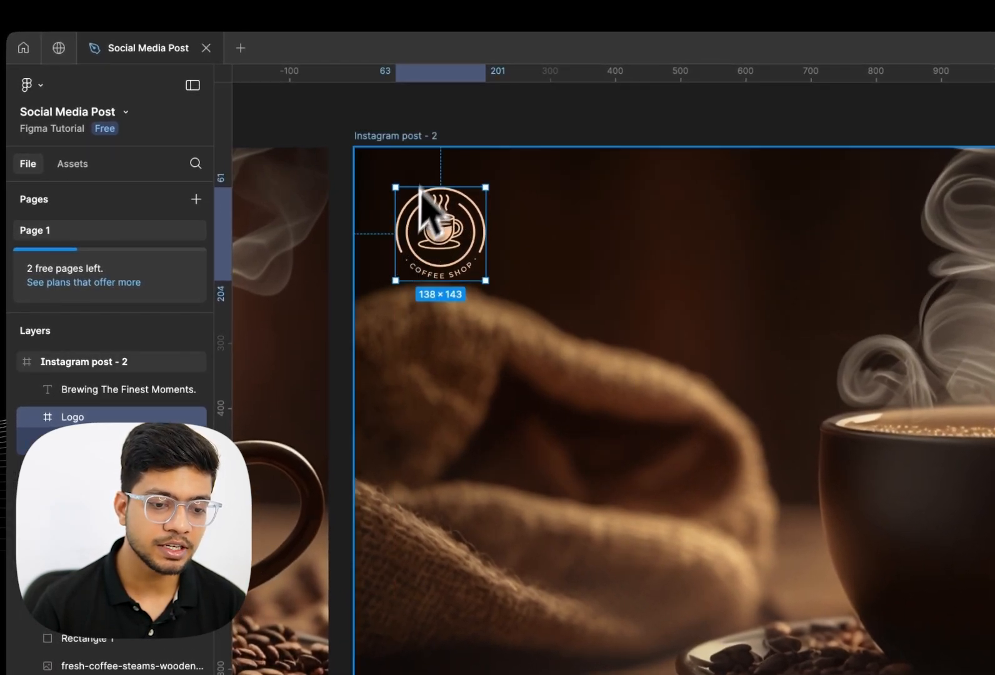
Nudge the headline slightly within the wide frame
{"action": "scroll", "coordinate": [446, 175], "scroll_direction": "down", "scroll_amount": 5}
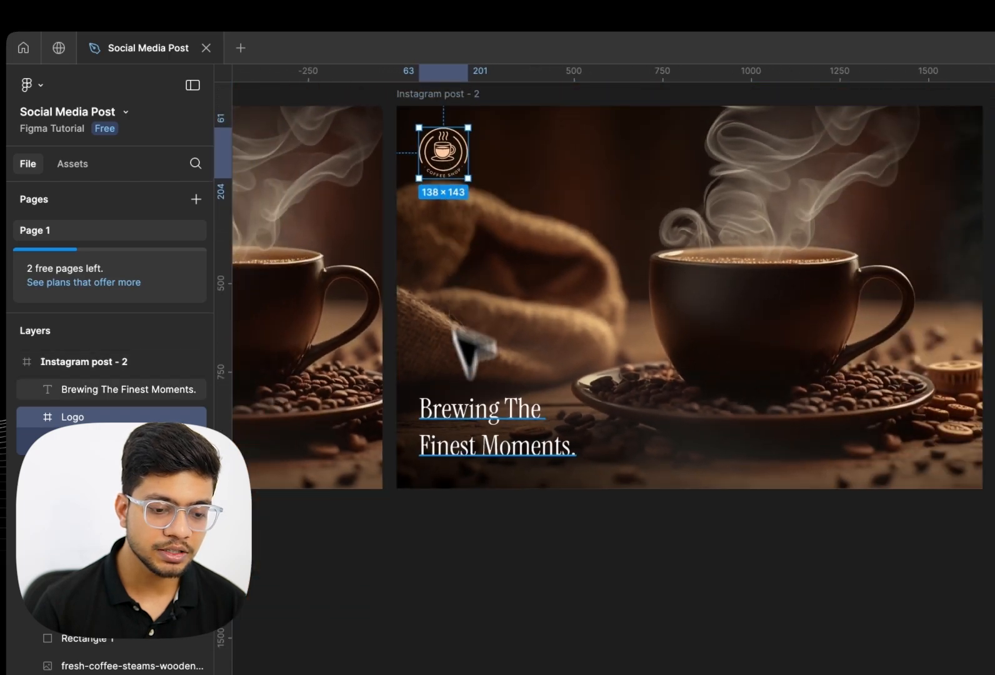
{"action": "left_click", "coordinate": [466, 430]}
{"action": "left_click_drag", "start_coordinate": [455, 413], "coordinate": [453, 419]}
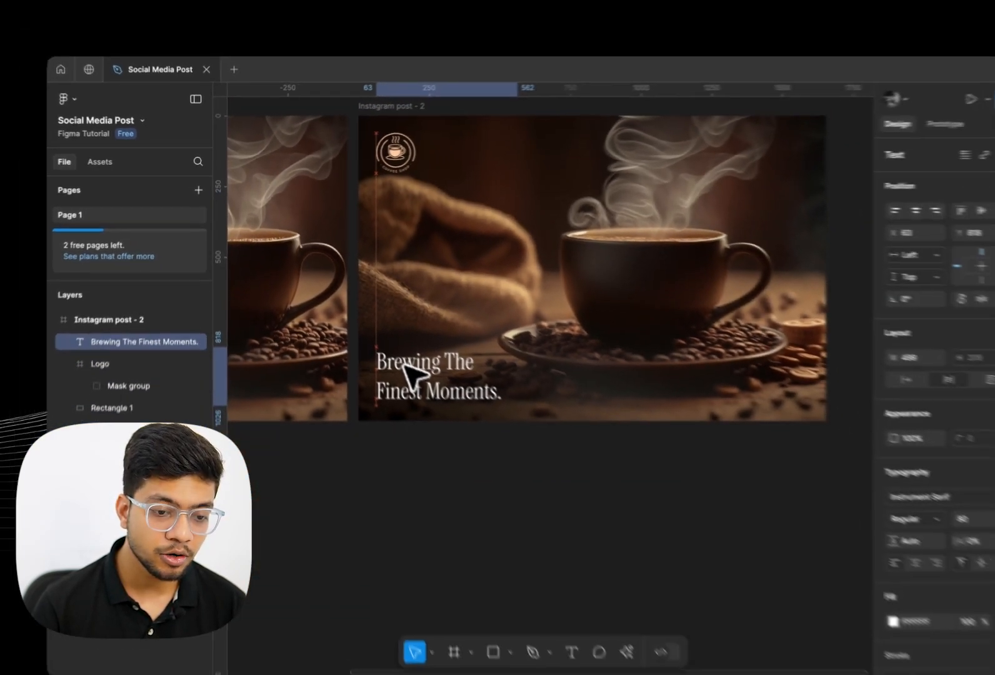
{"action": "left_click_drag", "start_coordinate": [404, 364], "coordinate": [377, 335]}
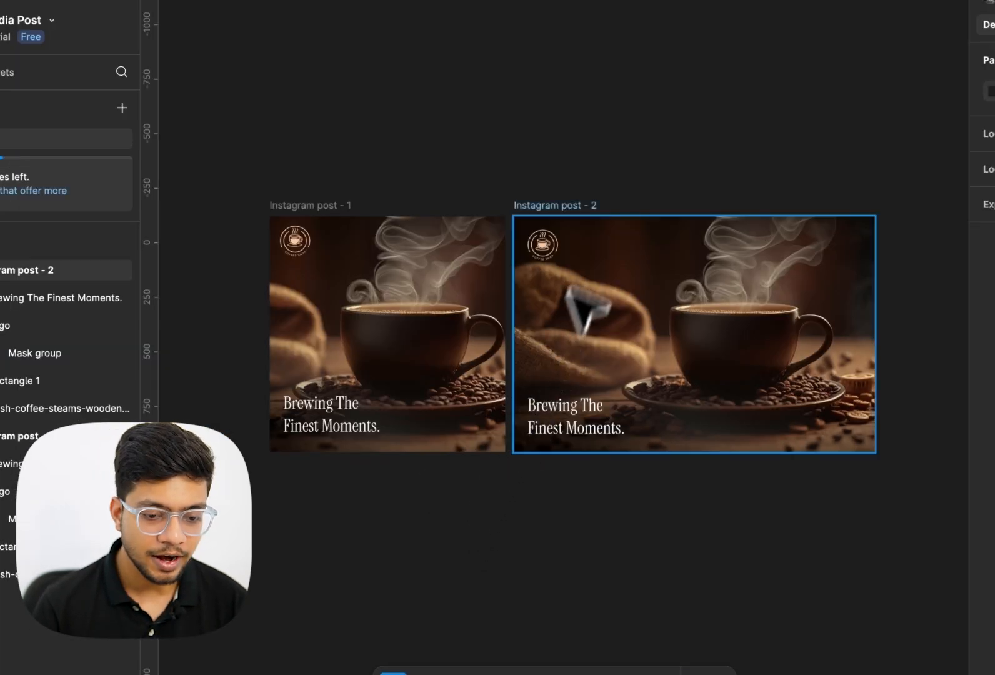
Rename the wide duplicated frame to Twitter
{"action": "left_click", "coordinate": [578, 204]}
{"action": "double_click", "coordinate": [578, 204]}
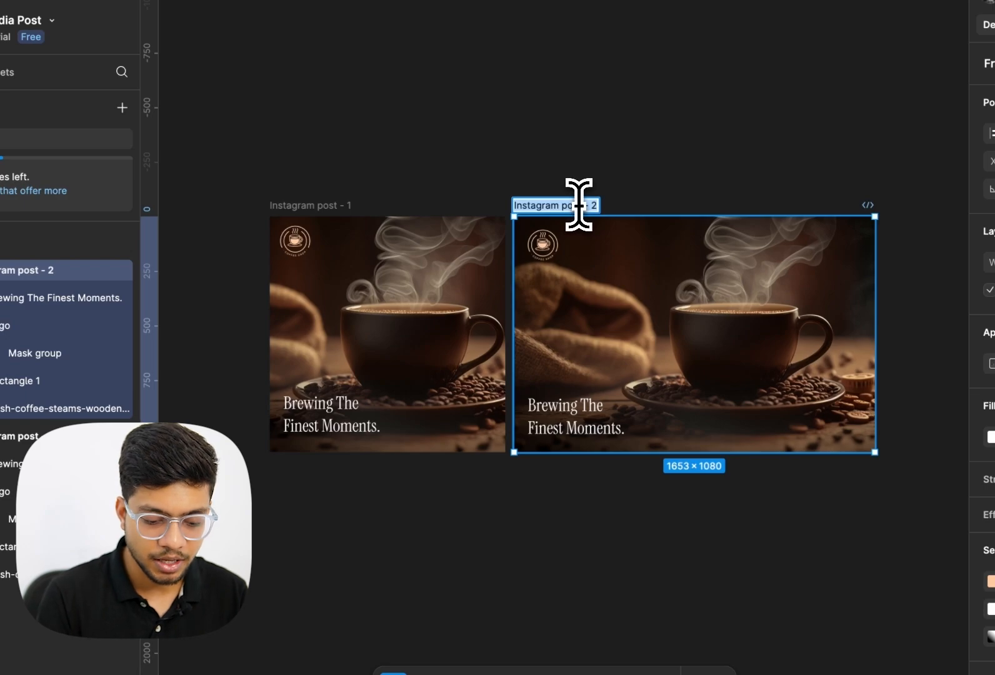
{"action": "type", "text": "Twitter"}
{"action": "key", "text": "Return"}
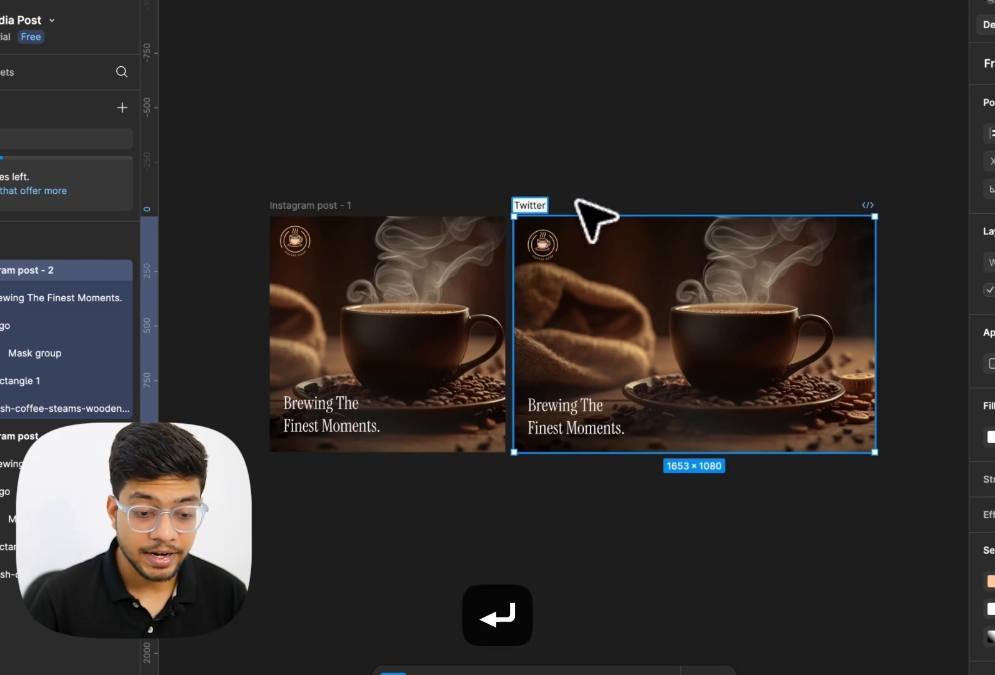
Rename the original square frame to Instagram and deselect it
{"action": "left_click", "coordinate": [331, 205]}
{"action": "double_click", "coordinate": [331, 205]}
{"action": "type", "text": "Ins"}
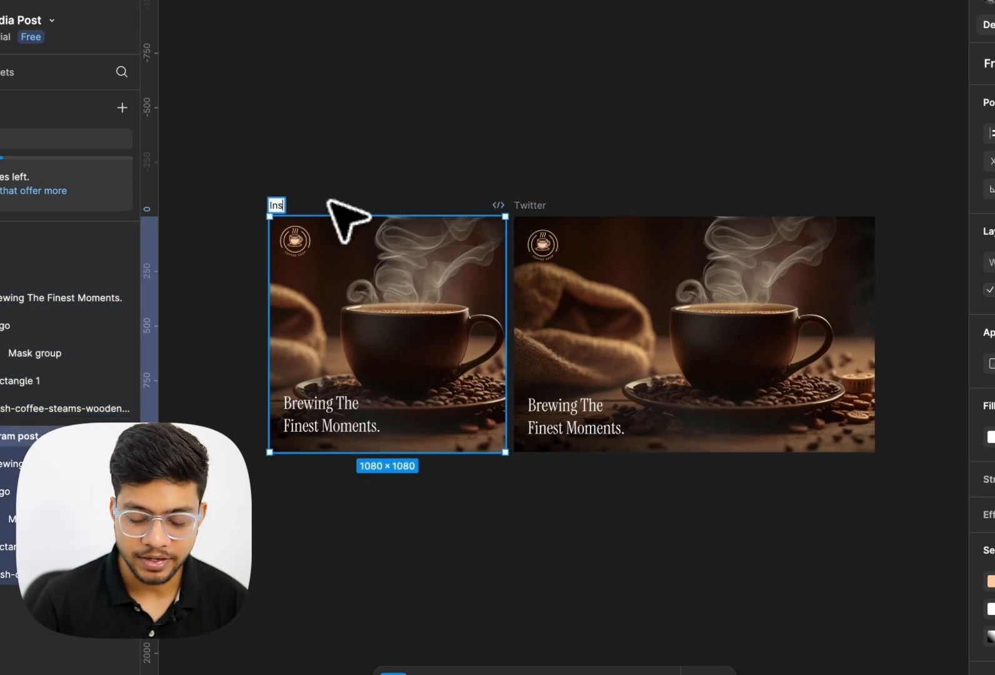
{"action": "key", "text": "Return"}
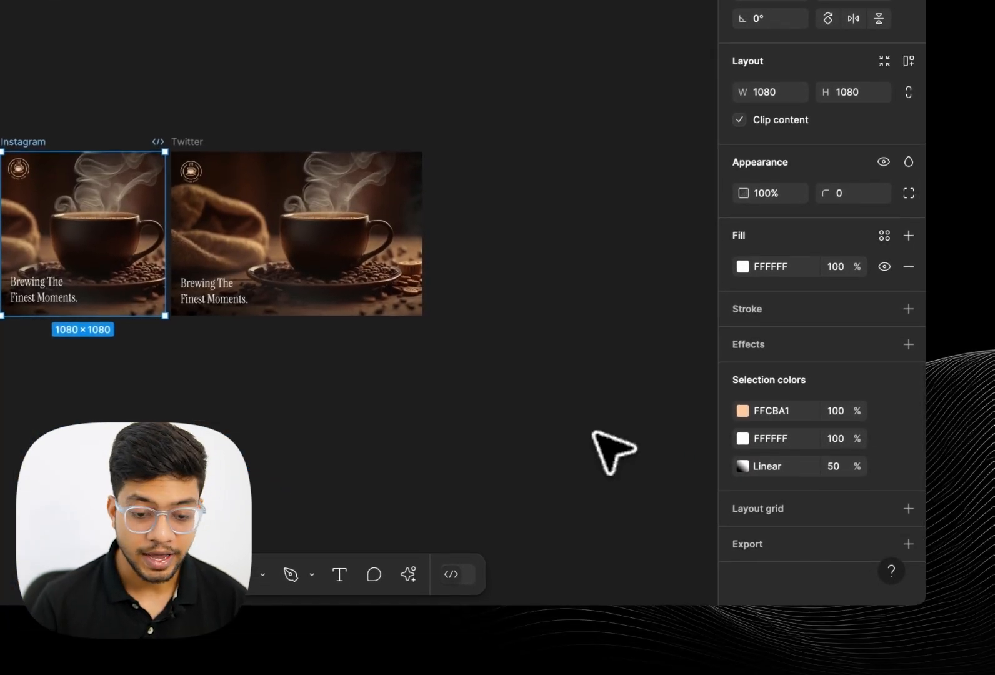
{"action": "left_click", "coordinate": [591, 431]}
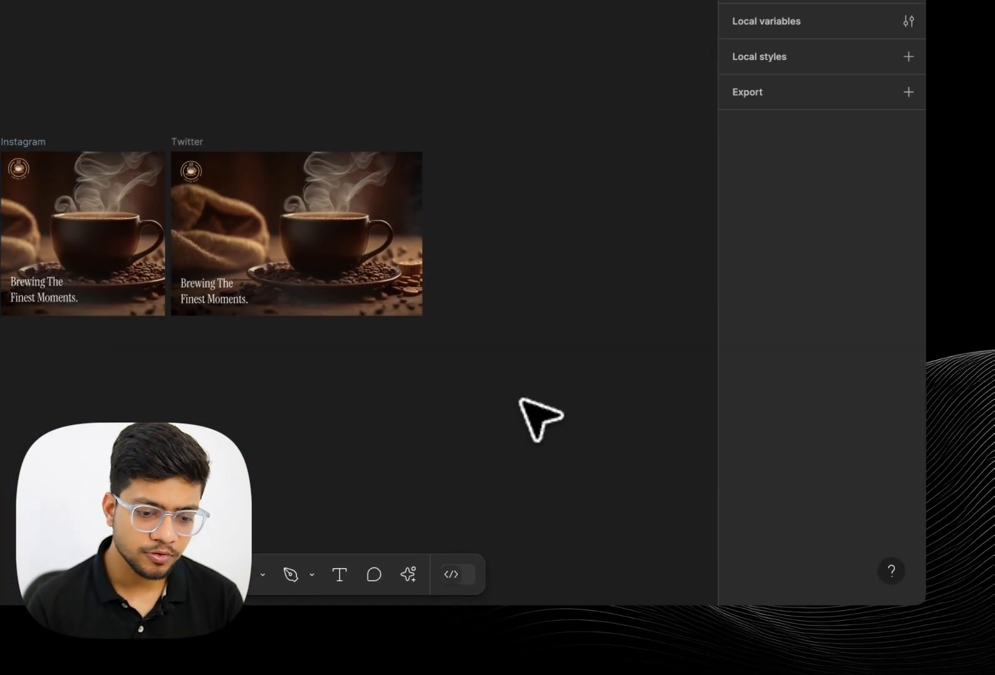
Select both the Instagram and Twitter frames and add an export setting to them
{"action": "left_click_drag", "start_coordinate": [606, 384], "coordinate": [0, 39]}
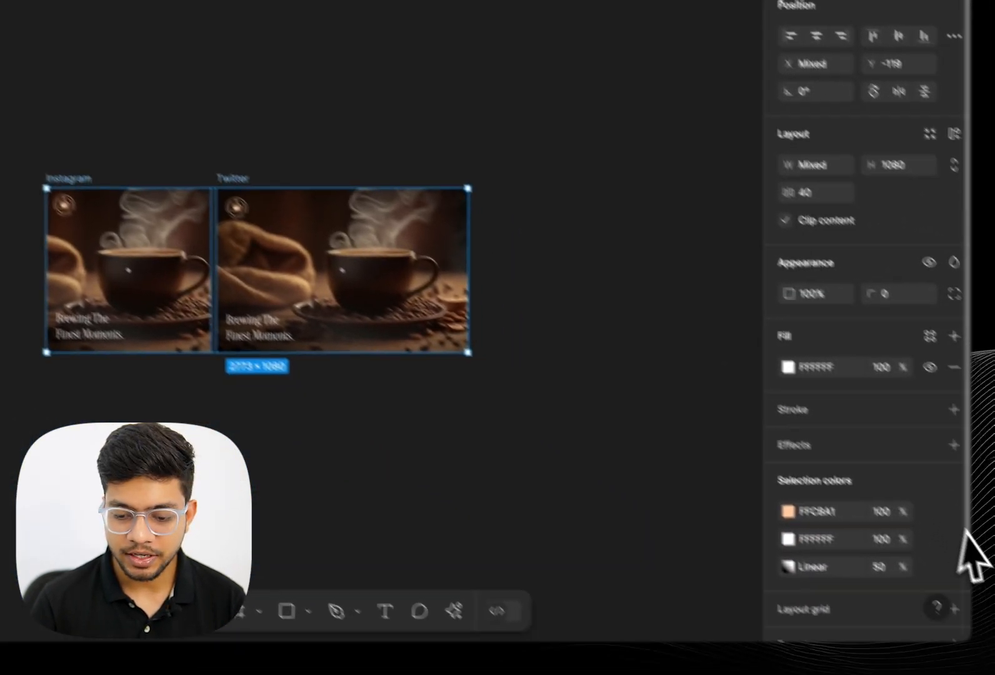
{"action": "left_click", "coordinate": [909, 570]}
{"action": "scroll", "coordinate": [912, 550], "scroll_direction": "down", "scroll_amount": 2}
Set the export settings' file suffix to coffeeshop, then close the settings and deselect the frames
{"action": "left_click", "coordinate": [881, 509]}
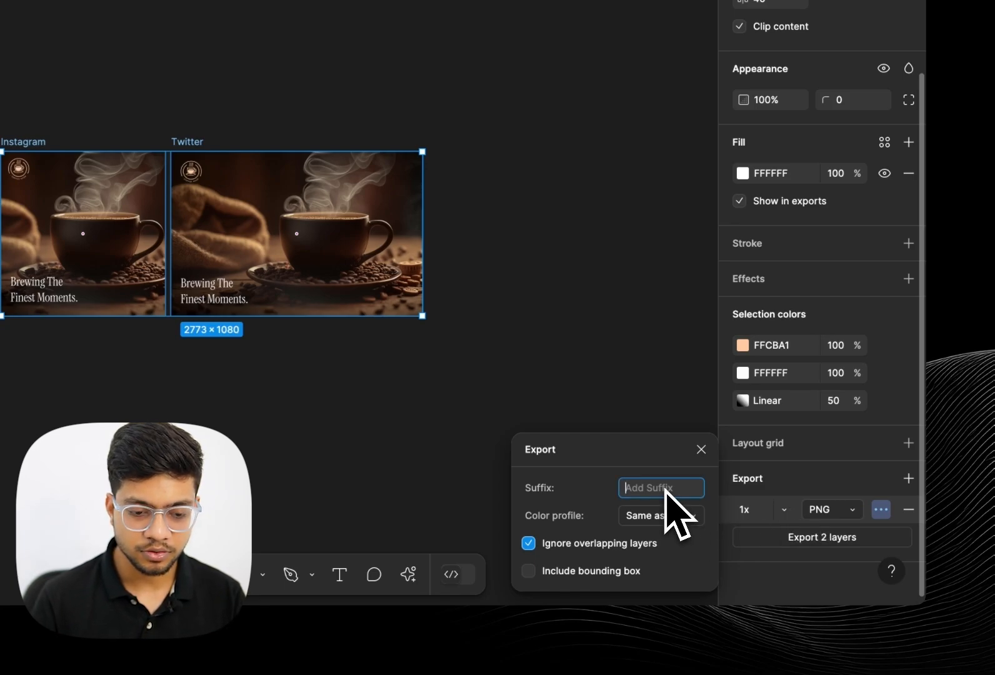
{"action": "type", "text": "coffeeshop"}
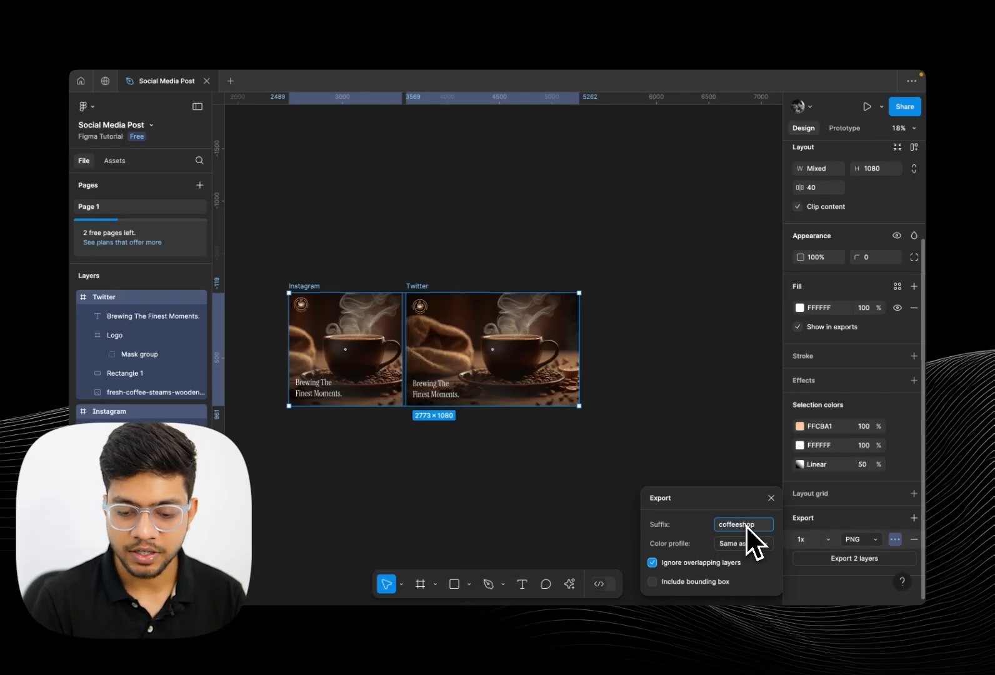
{"action": "left_click", "coordinate": [744, 543]}
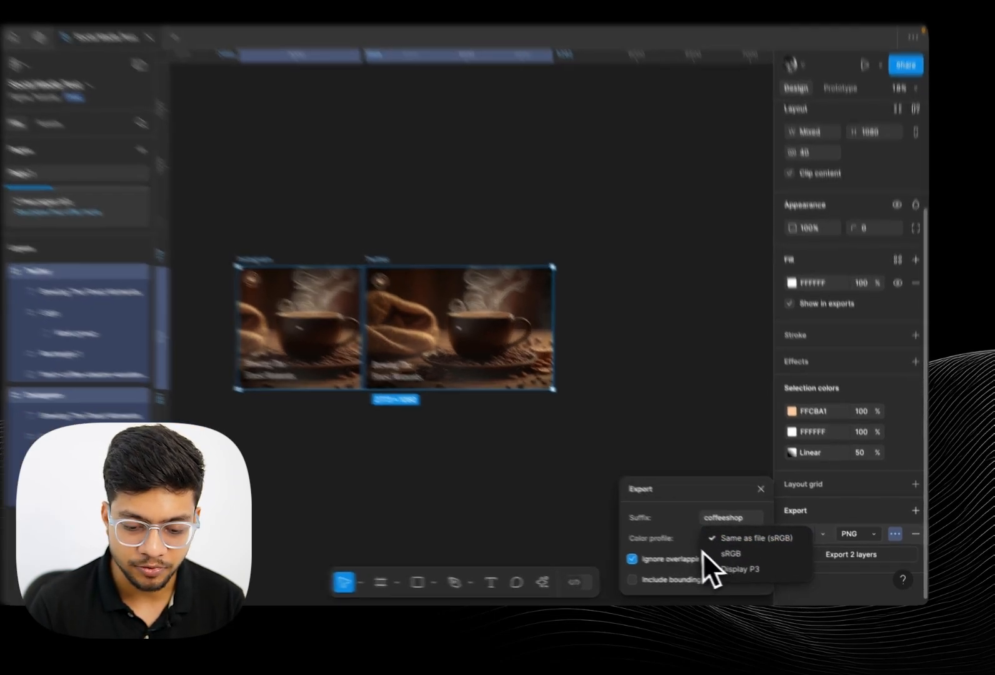
{"action": "left_click", "coordinate": [675, 542]}
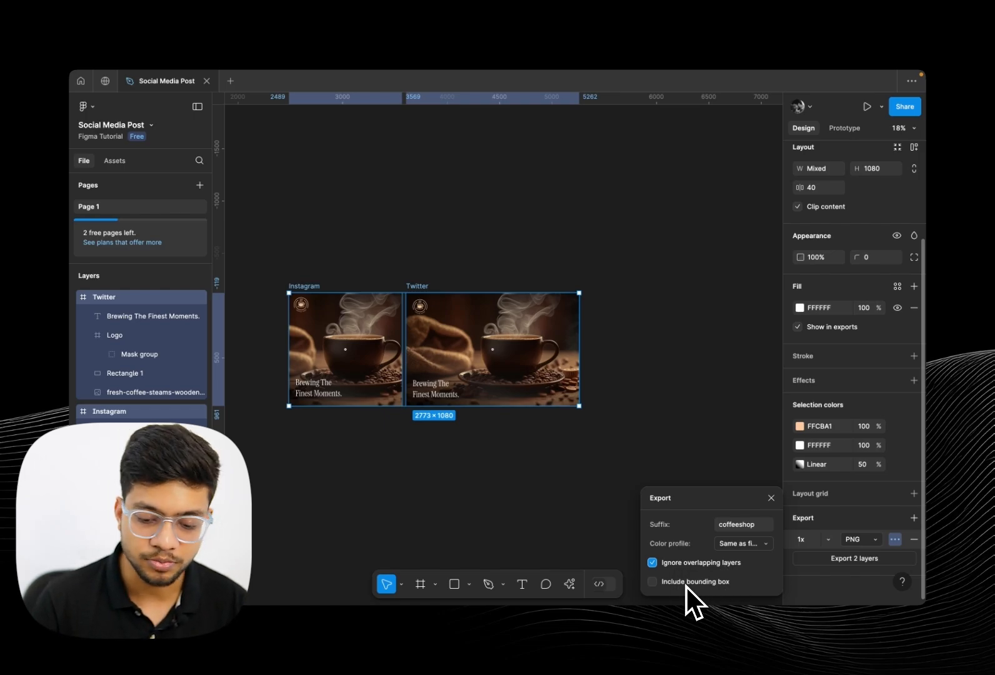
{"action": "left_click", "coordinate": [729, 478]}
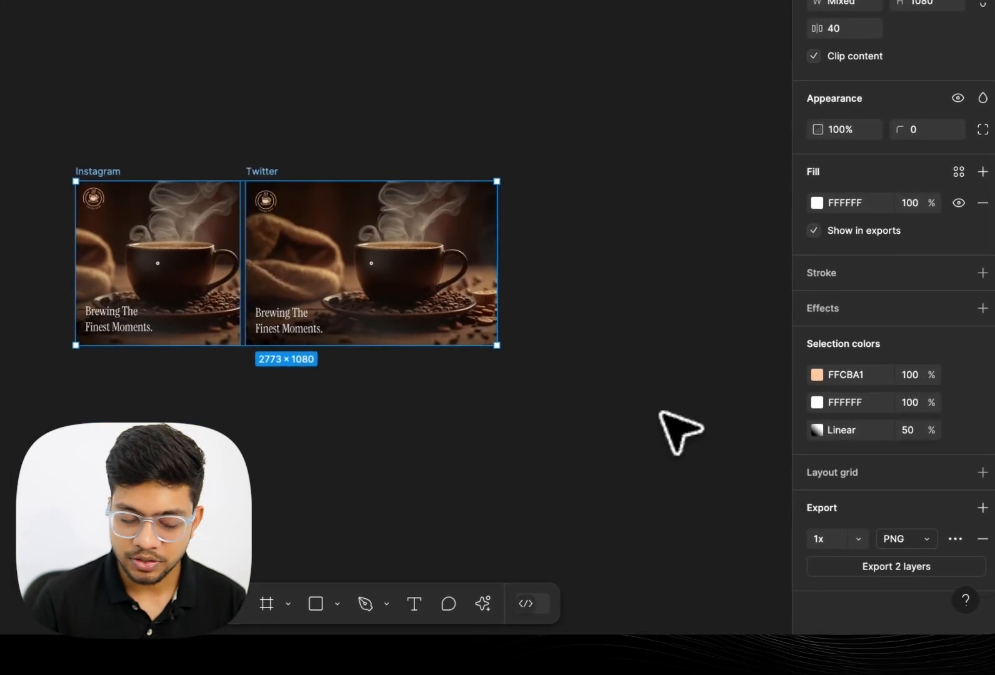
{"action": "left_click", "coordinate": [581, 403]}
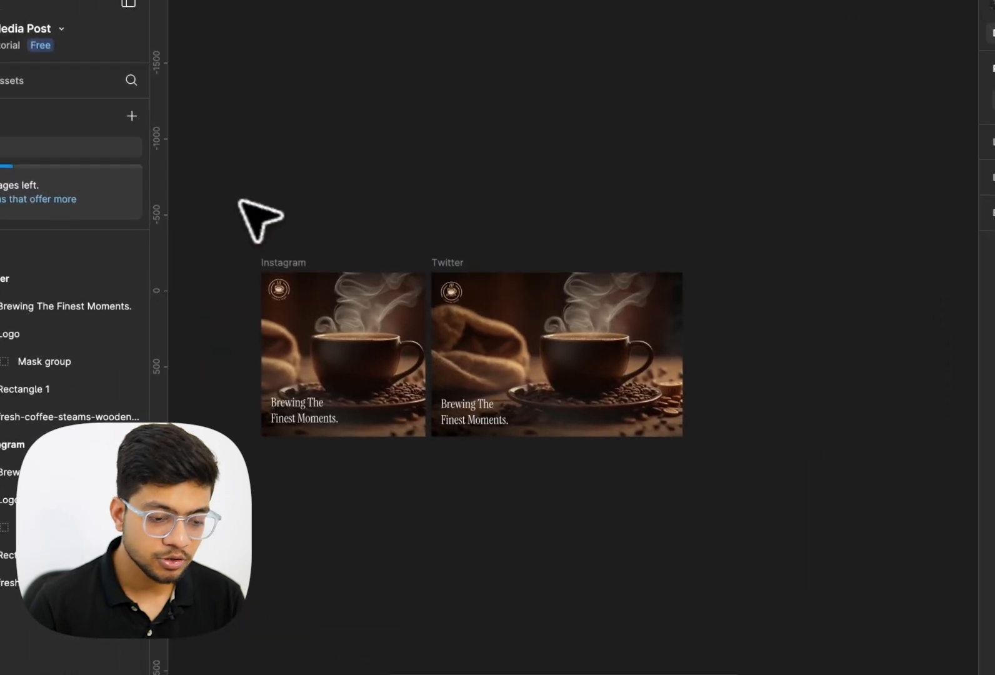
Reselect both frames and export the two layers as 1x PNG images
{"action": "left_click_drag", "start_coordinate": [41, 108], "coordinate": [641, 442]}
{"action": "left_click_drag", "start_coordinate": [731, 494], "coordinate": [733, 490]}
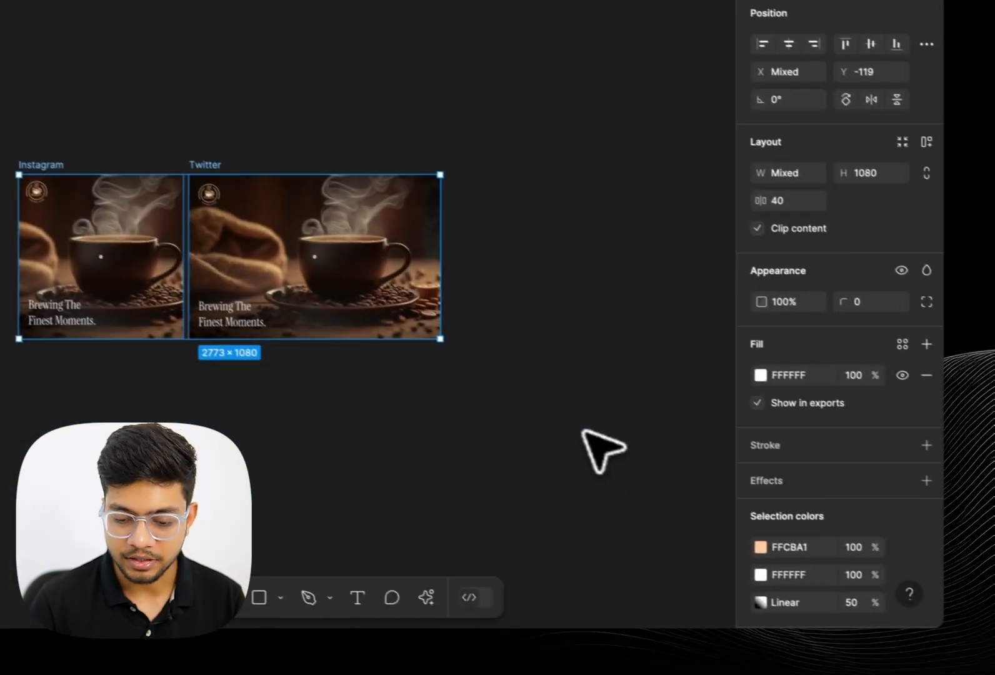
{"action": "scroll", "coordinate": [980, 523], "scroll_direction": "down", "scroll_amount": 3}
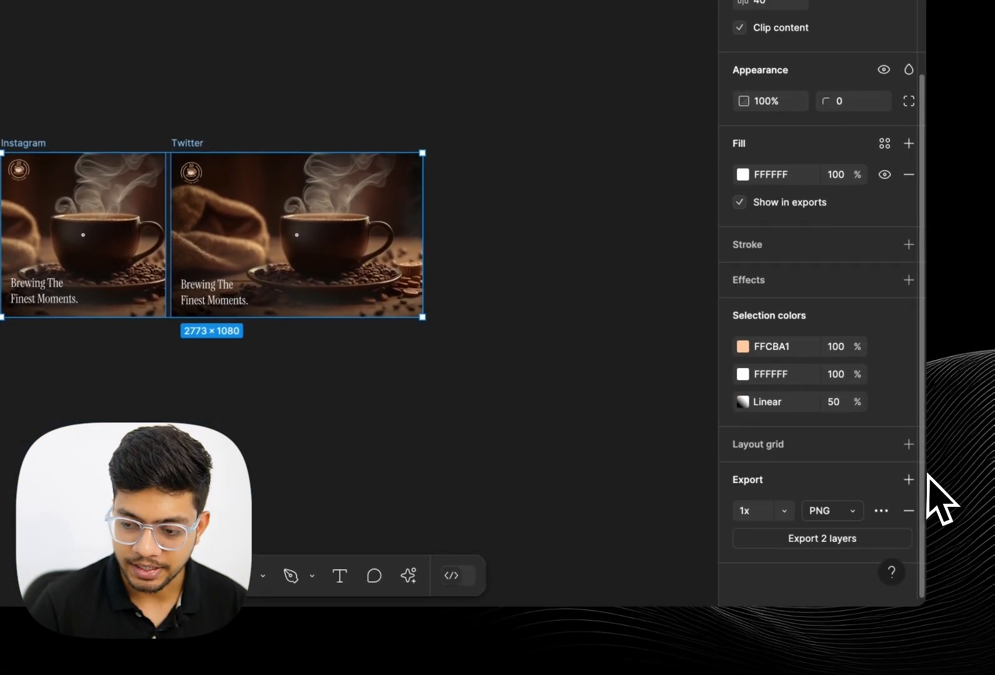
{"action": "left_click", "coordinate": [835, 539]}
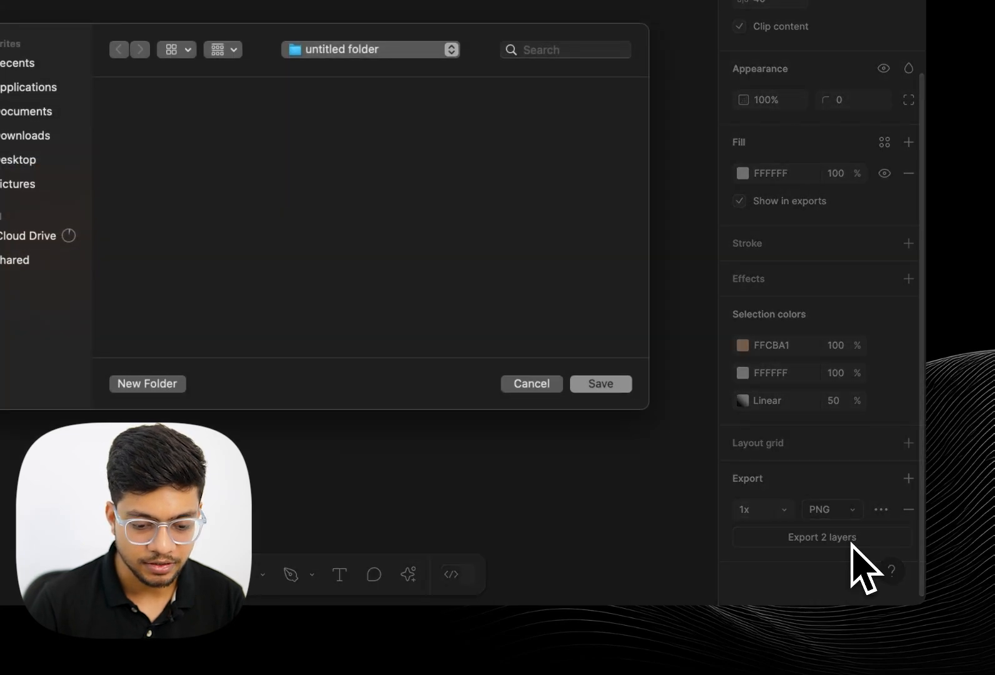
{"action": "left_click", "coordinate": [615, 384]}
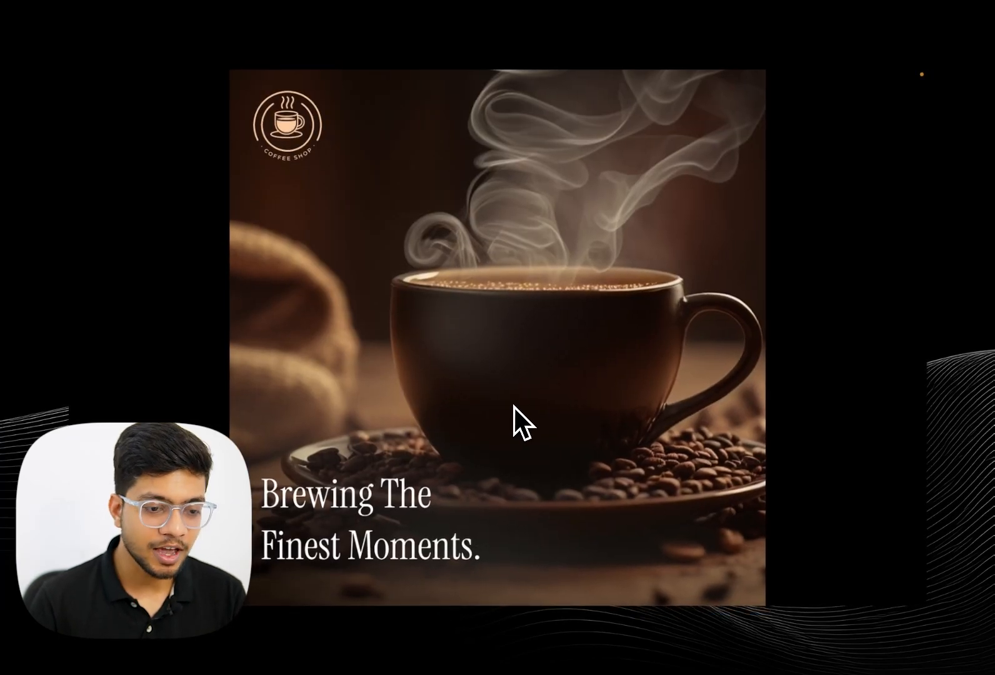